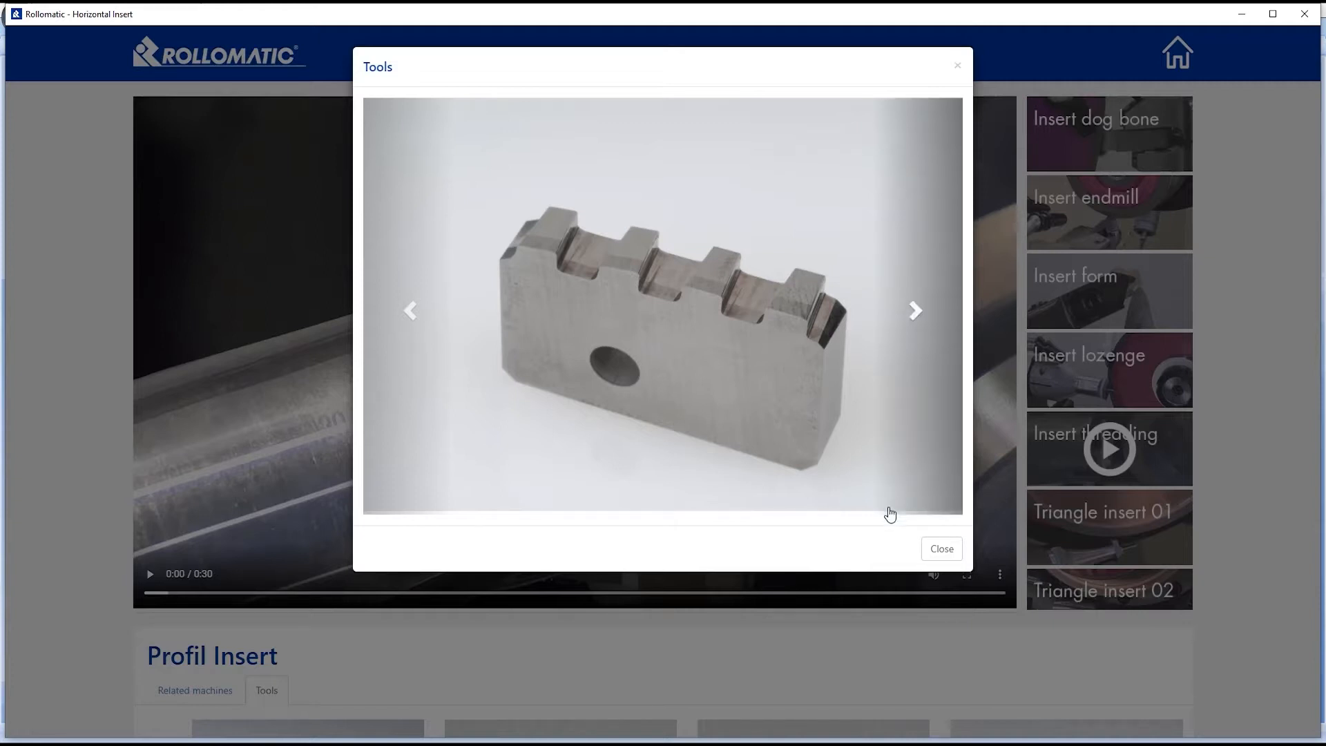
- Close the insert tool picture and examine the Horizontal Insert's 2D profile curve in its profile editor
left_click(939, 548)
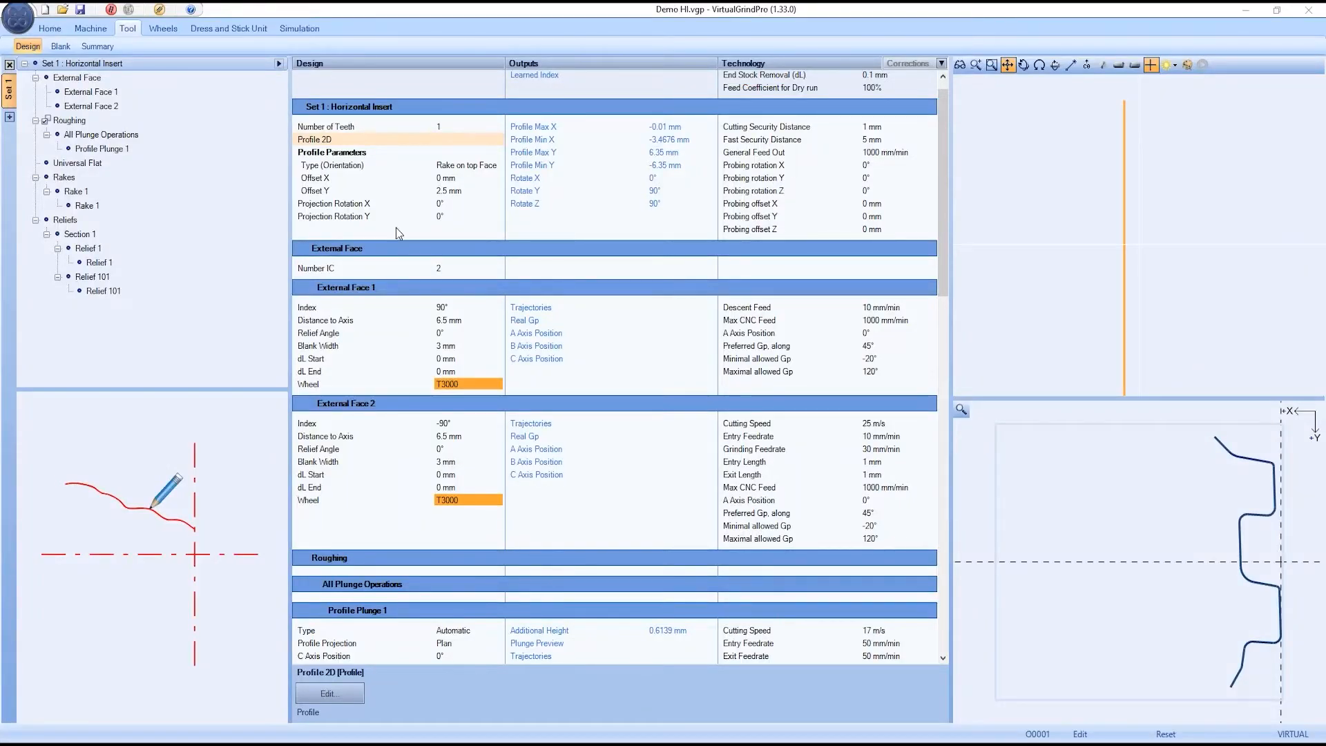
left_click(368, 139)
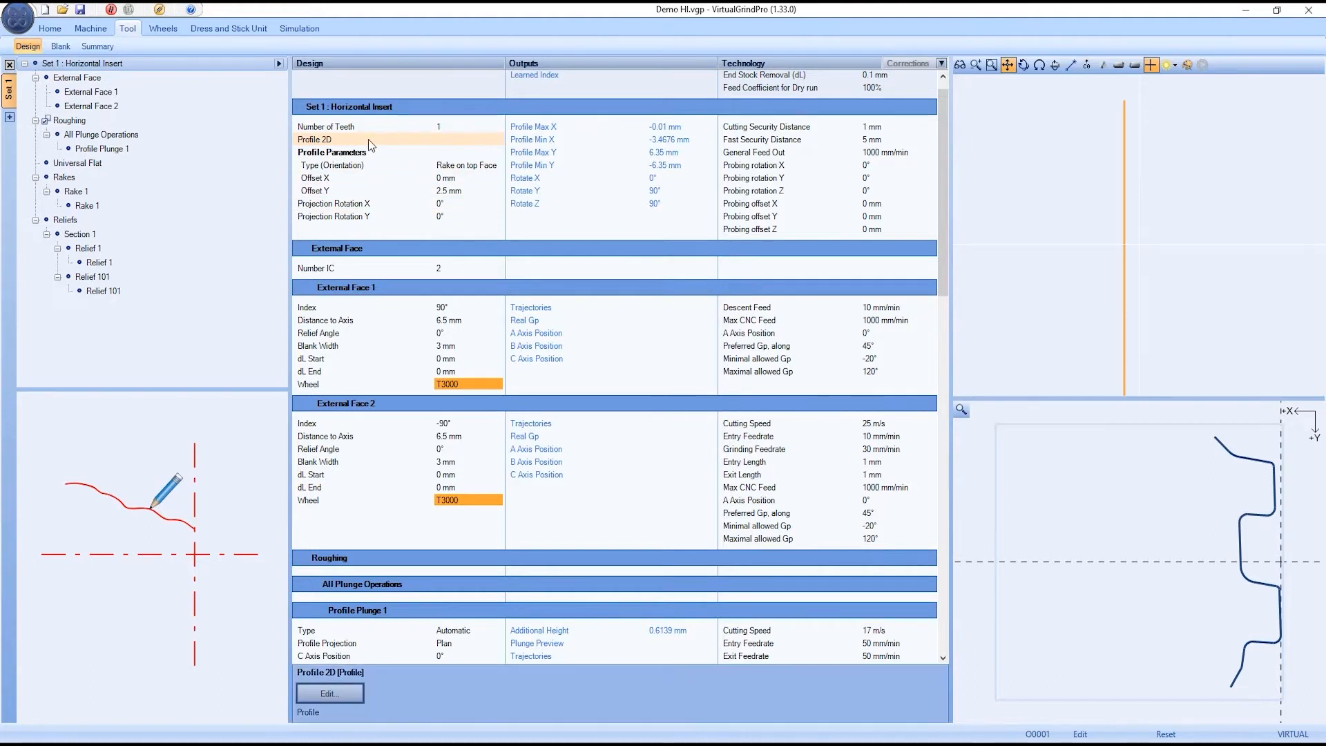
left_click(332, 691)
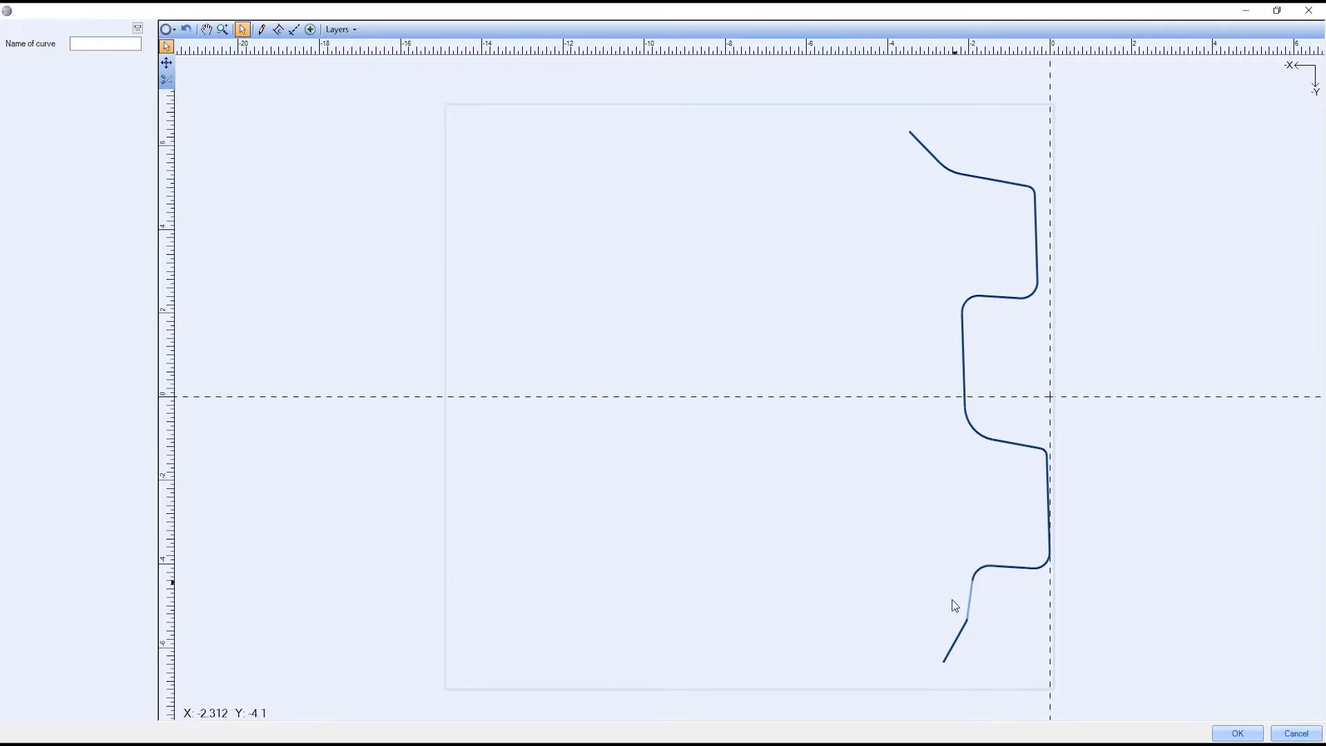
left_click(1256, 736)
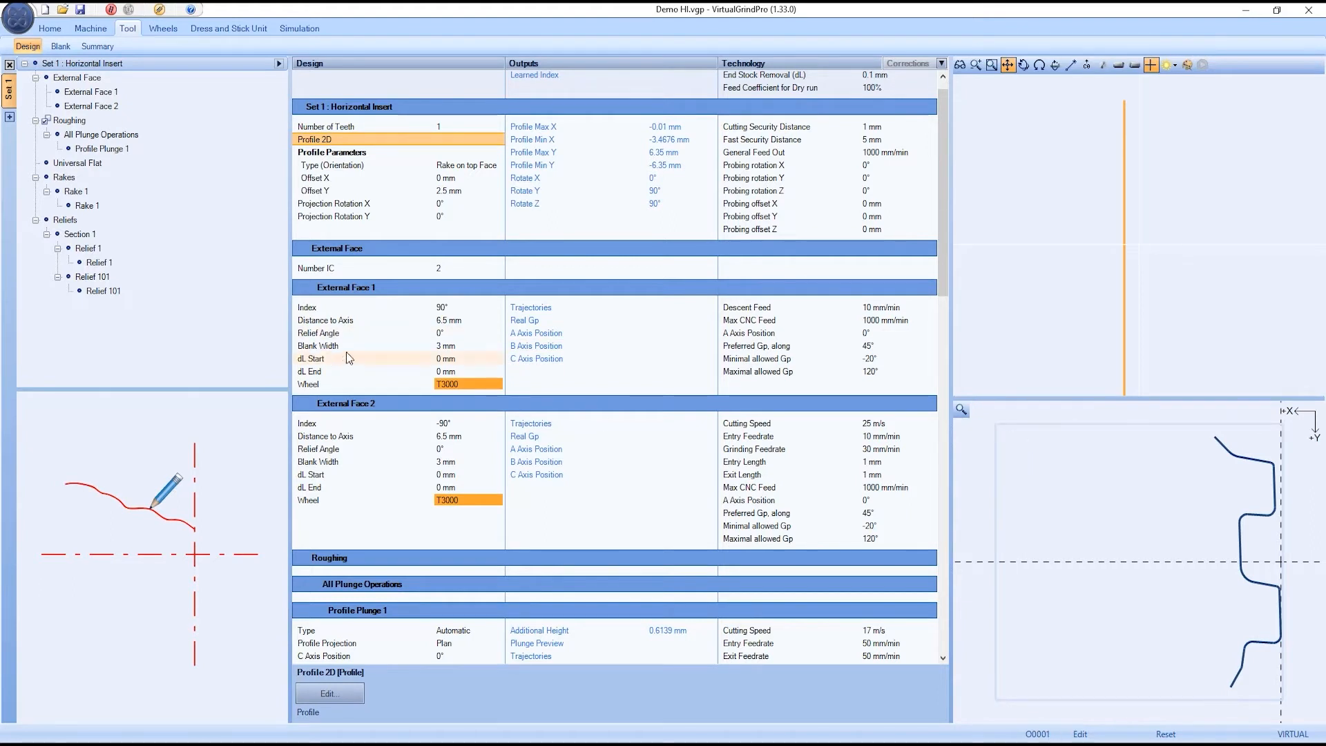
- Assign segment s4 of wheel T3000 to External Face 1 and simulate the ground face
left_click(475, 381)
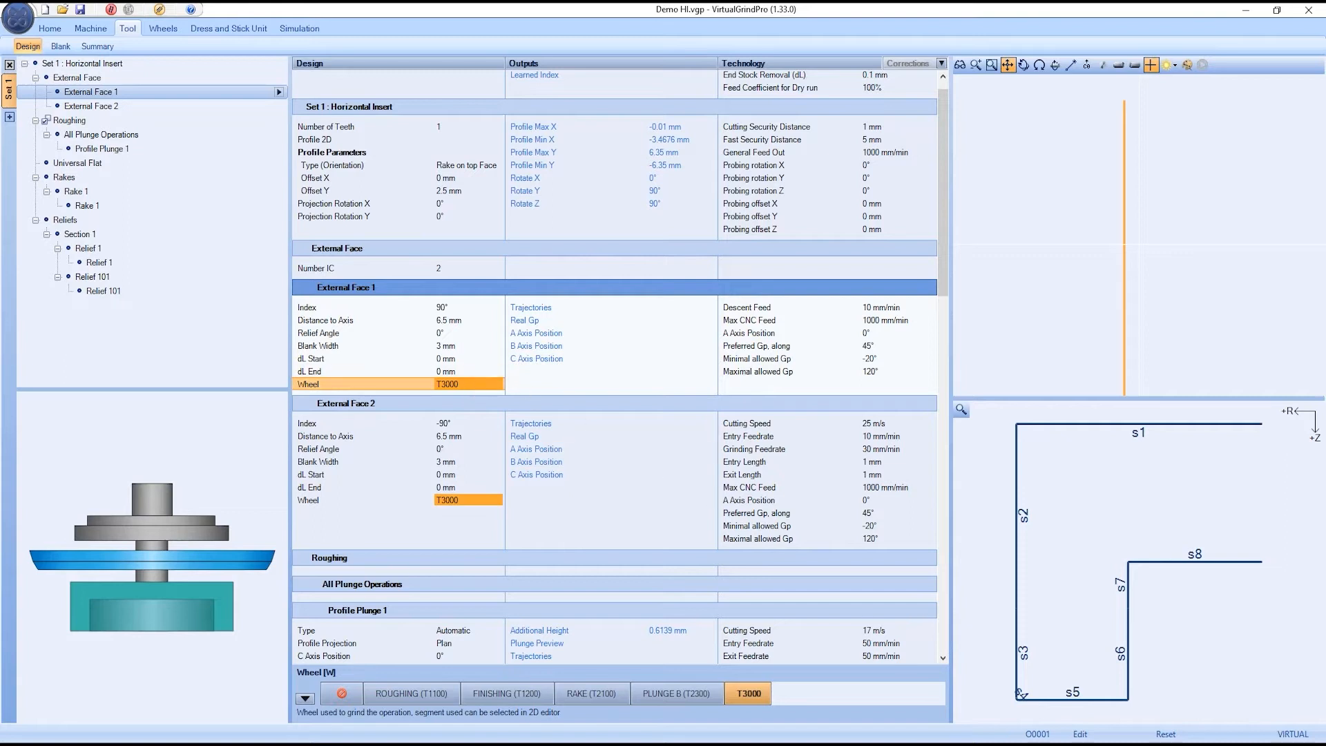
left_click(1018, 694)
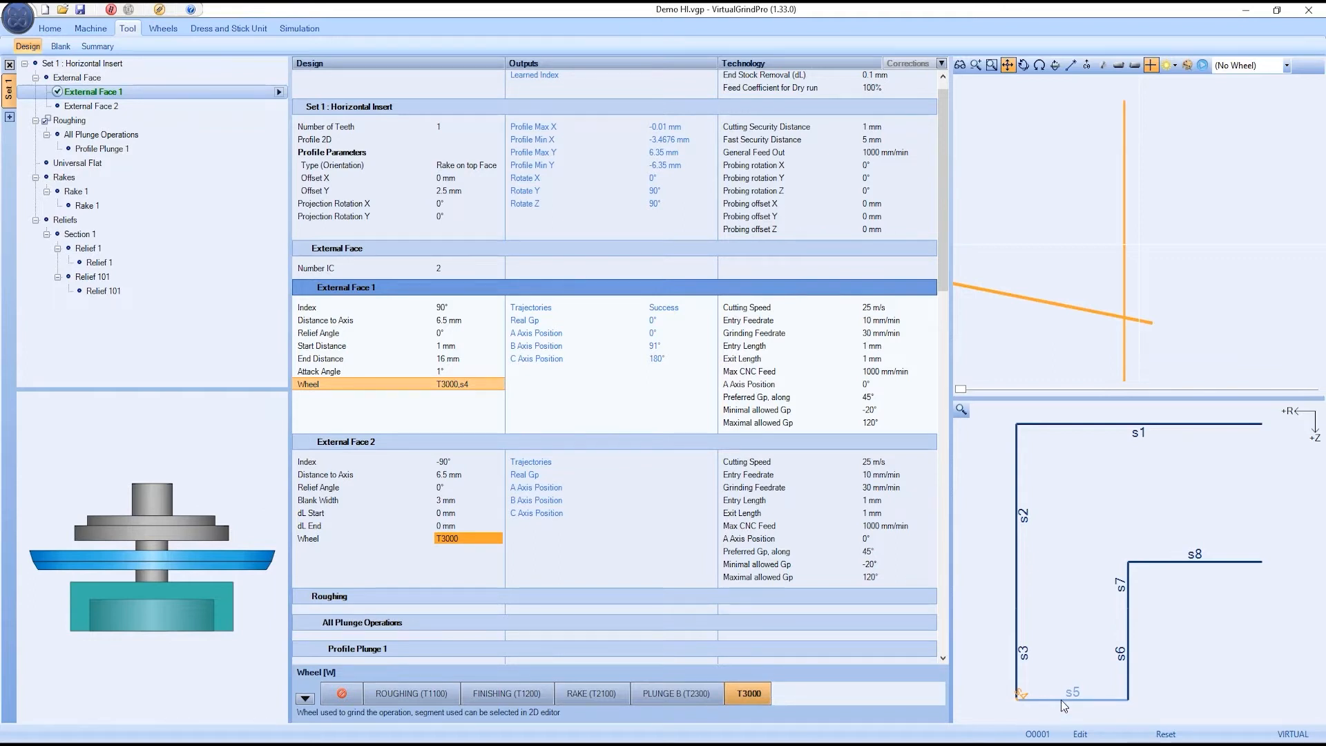
left_click(314, 24)
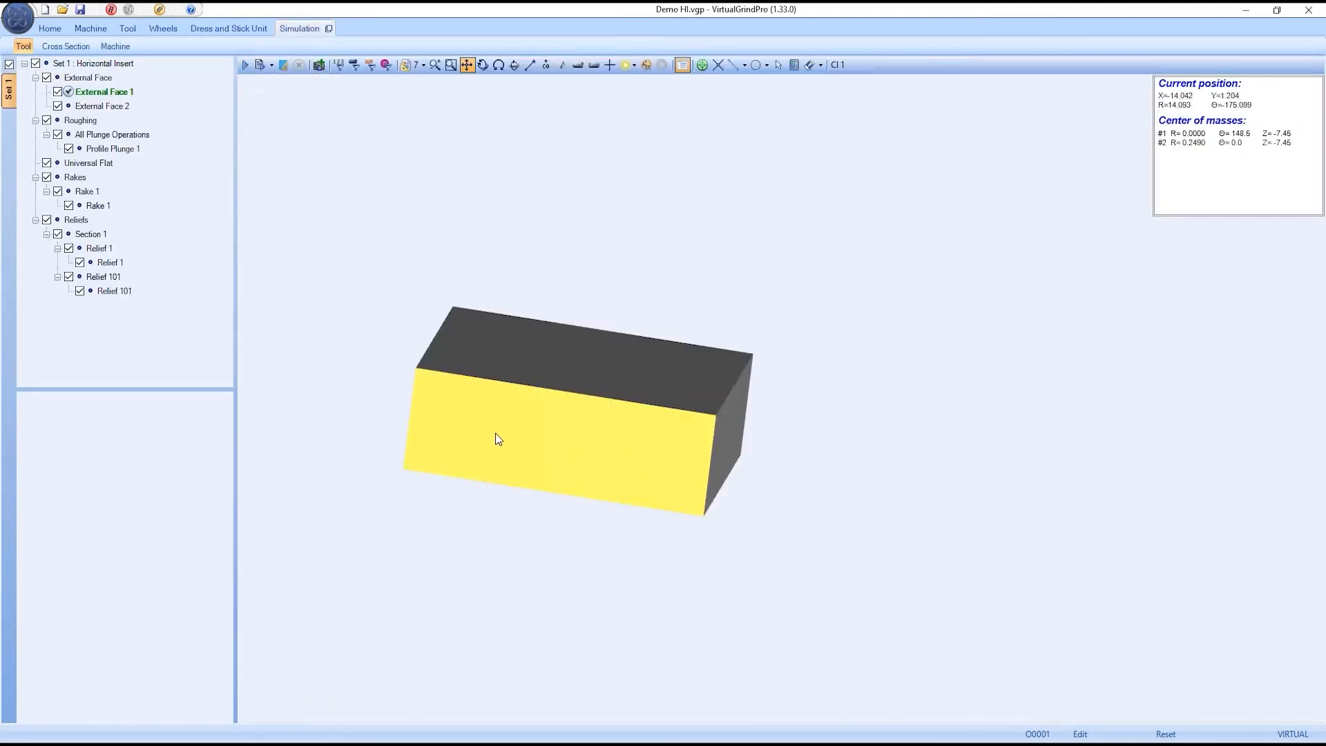
- Switch External Face 1 to segment s5 of wheel T3000 and review its roughing, finishing and spark-out settings
left_click(129, 27)
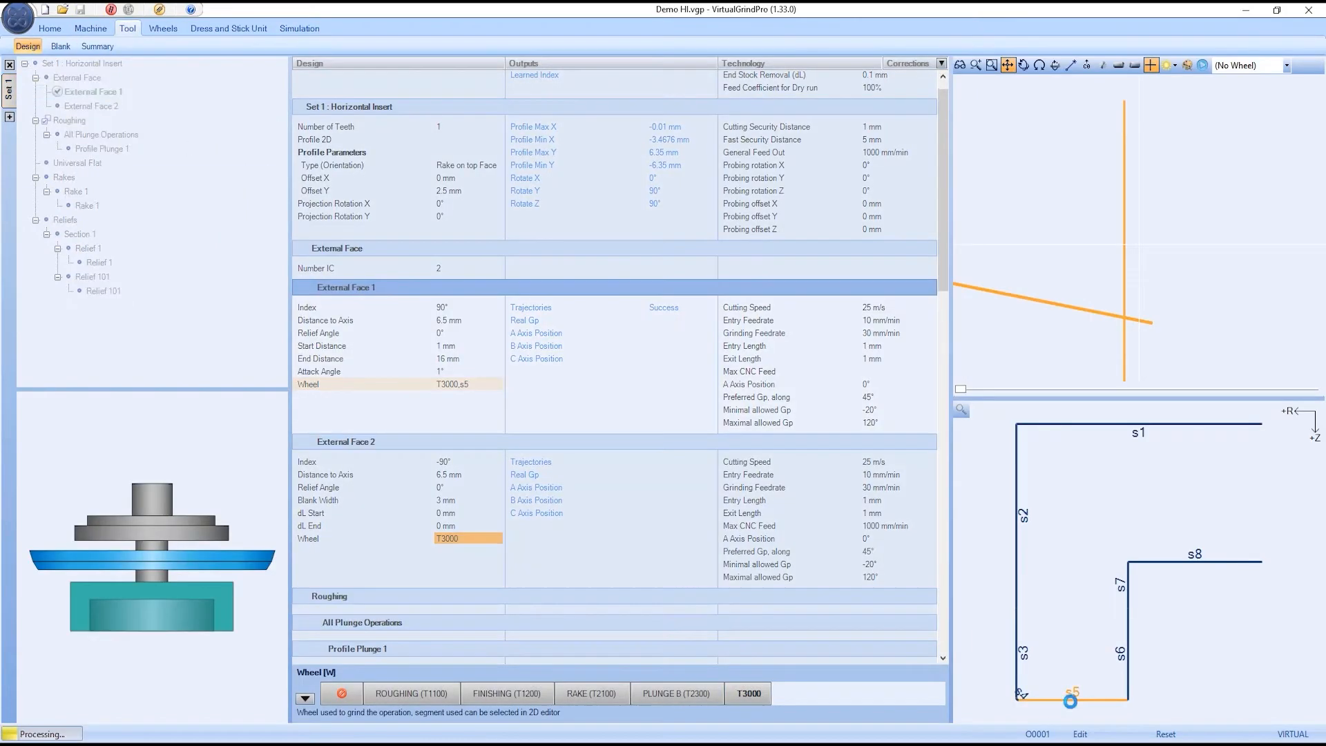
left_click(836, 332)
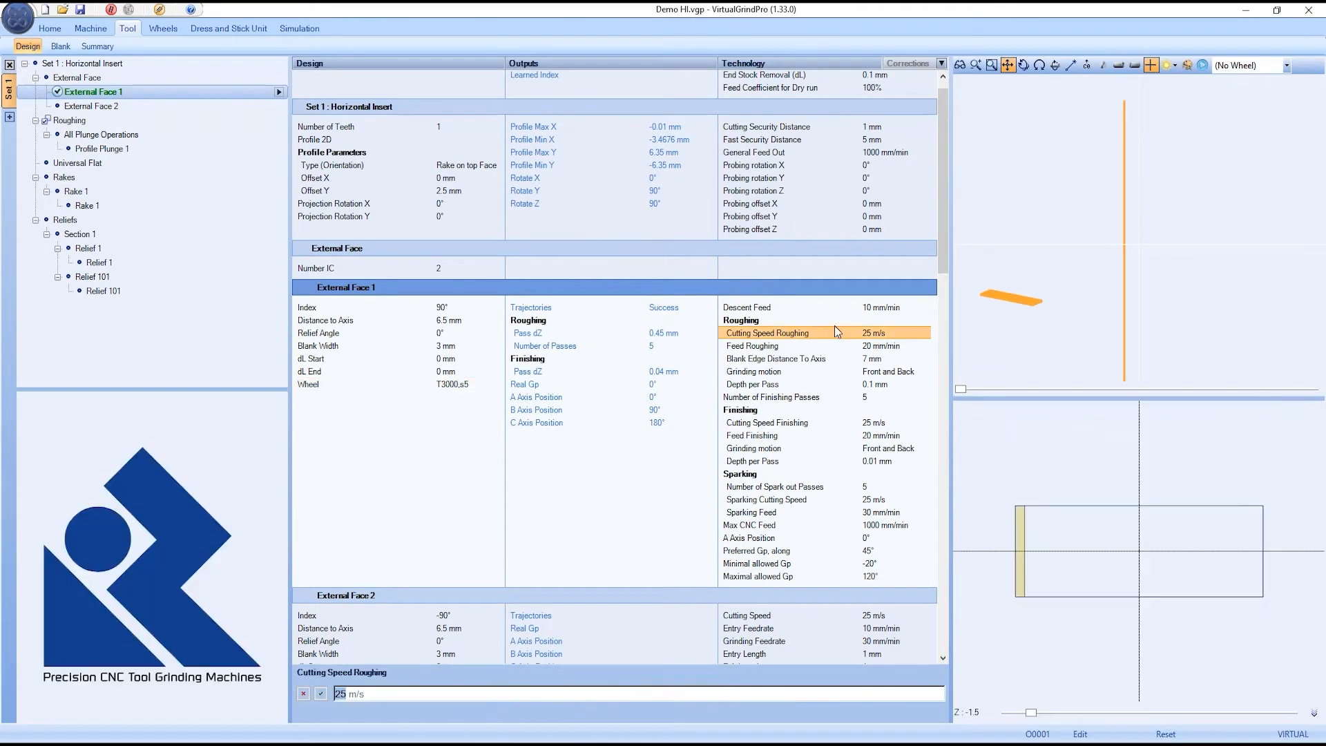
left_click(834, 424)
left_click(834, 397)
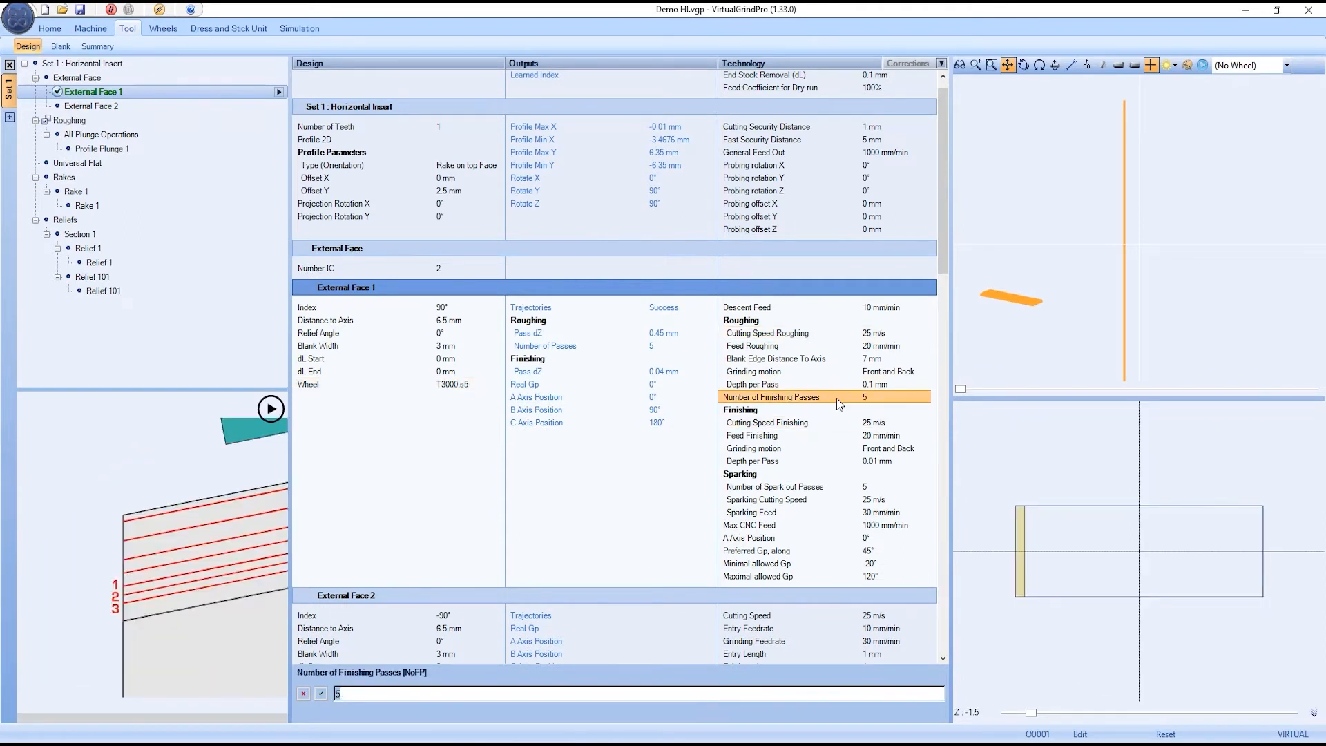
left_click(834, 487)
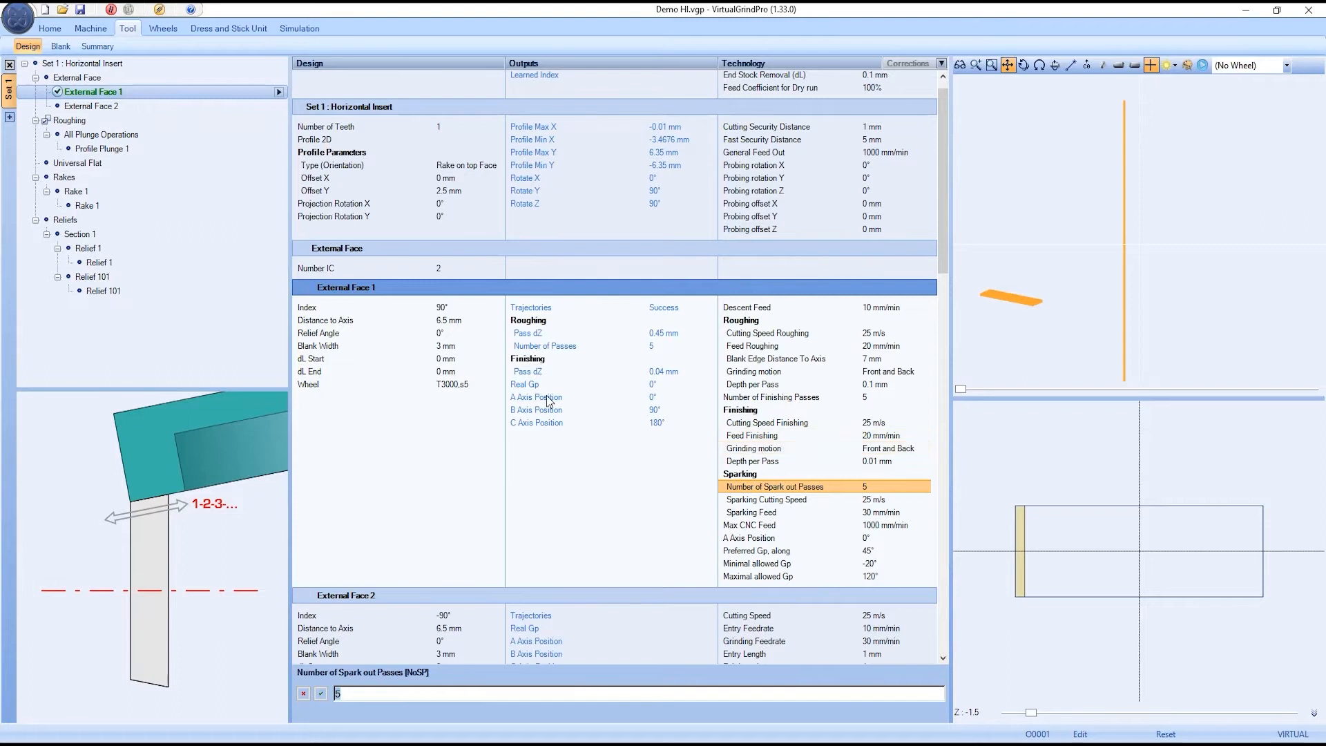
- Assign segment s4 of wheel T3000 to External Face 2
key("Return")
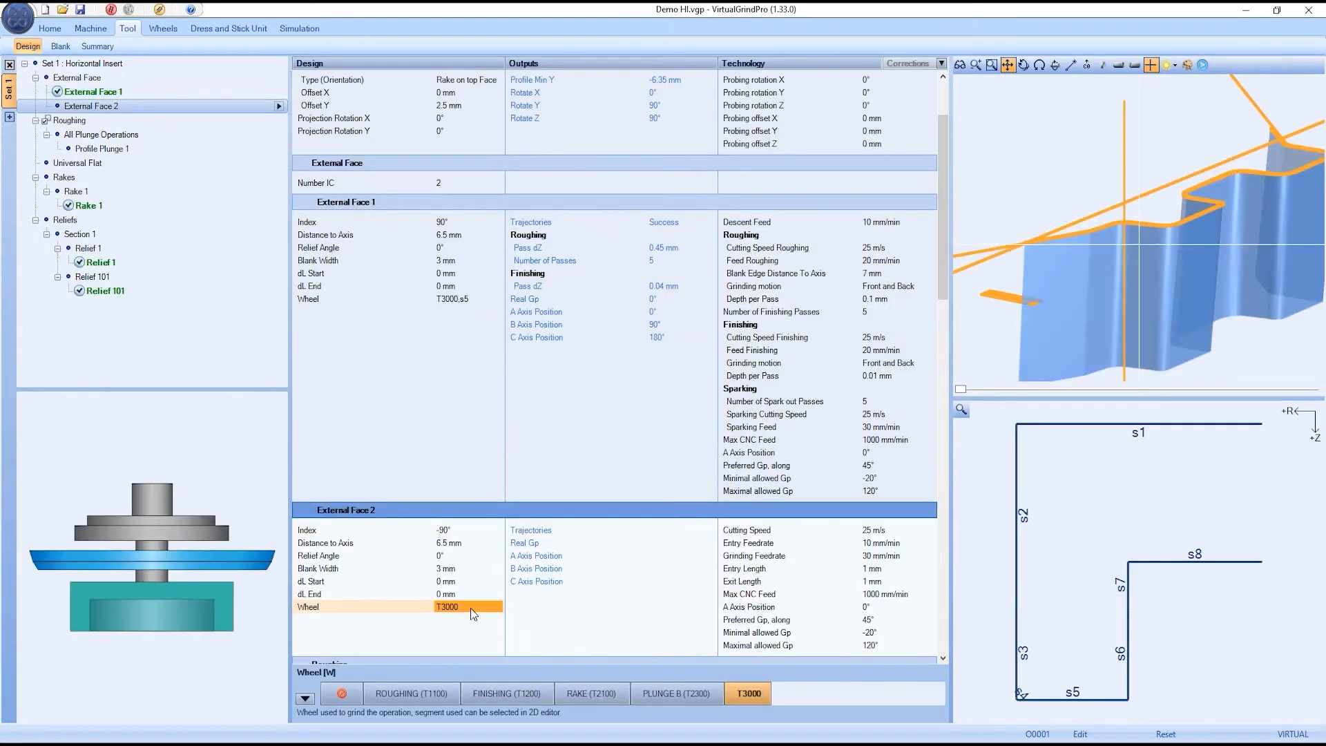
left_click(1013, 718)
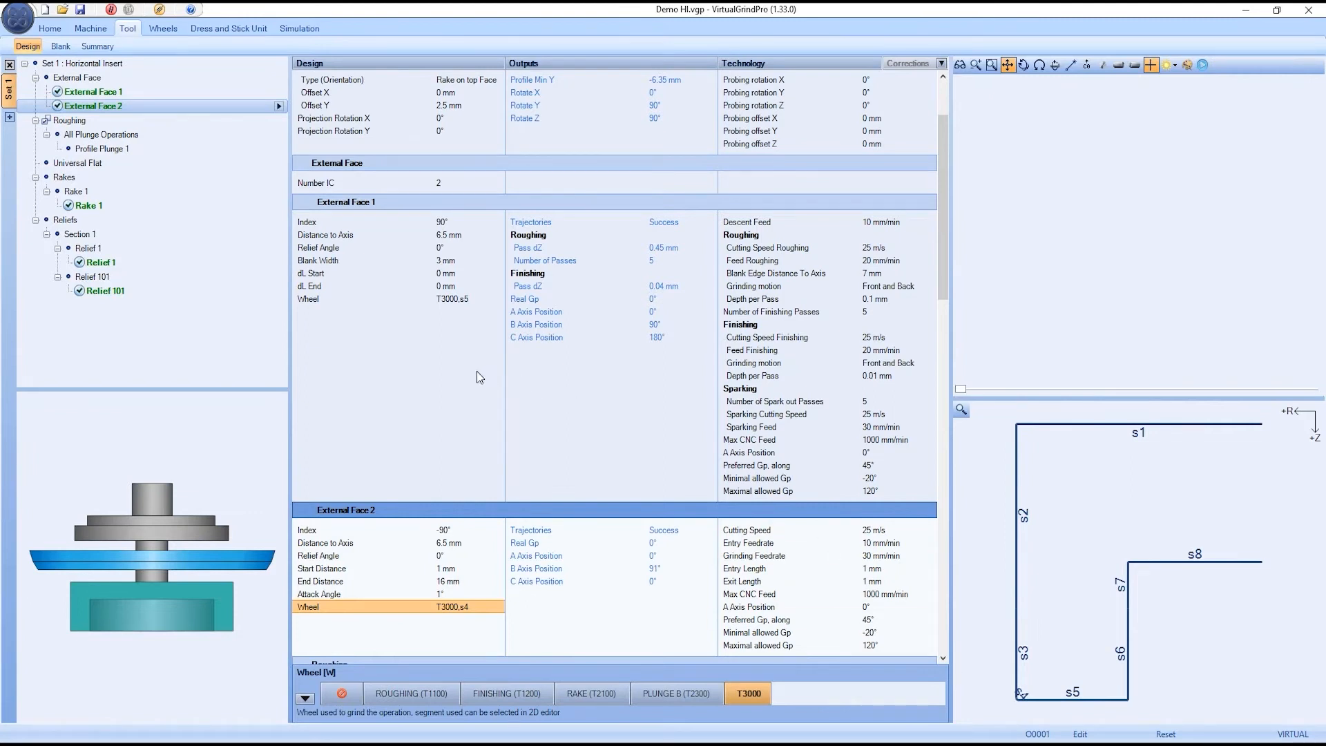
- Review Rake 1's grinding method, wheel and rake angle
left_click(163, 178)
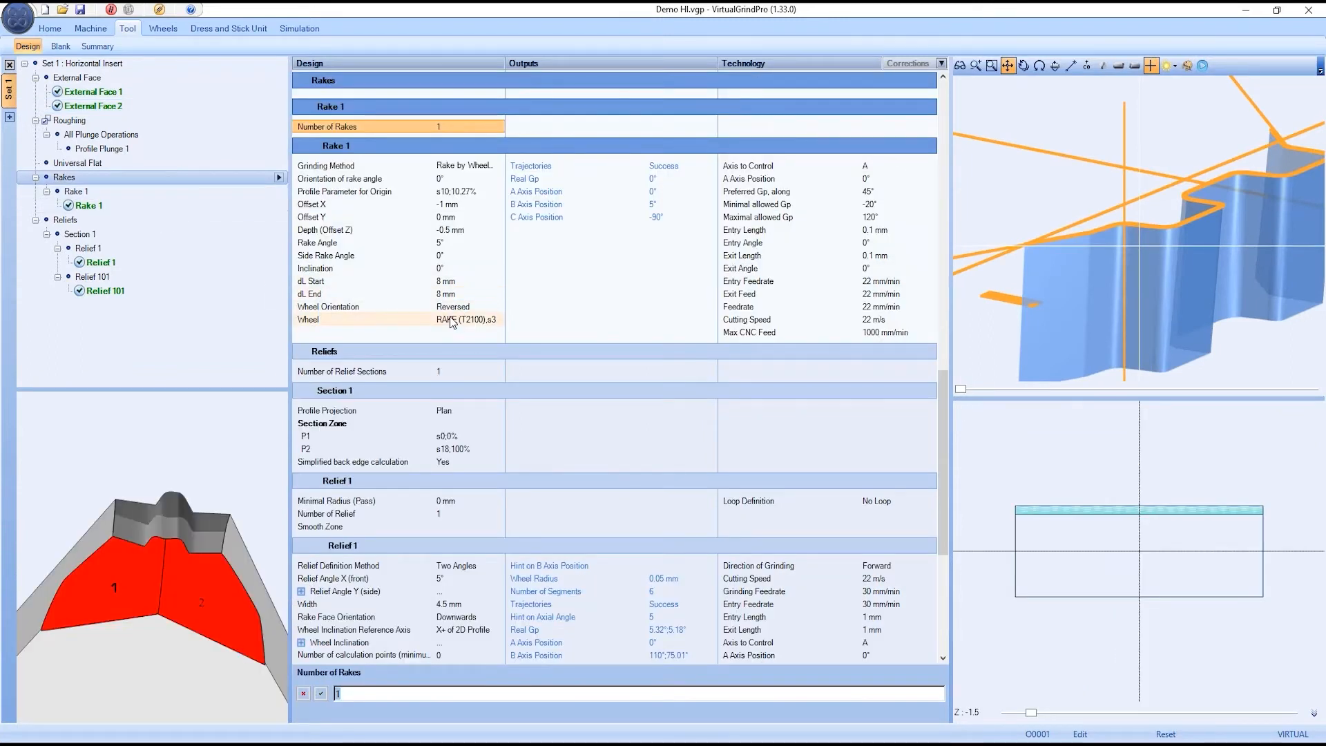
scroll(401, 393, "down", 1)
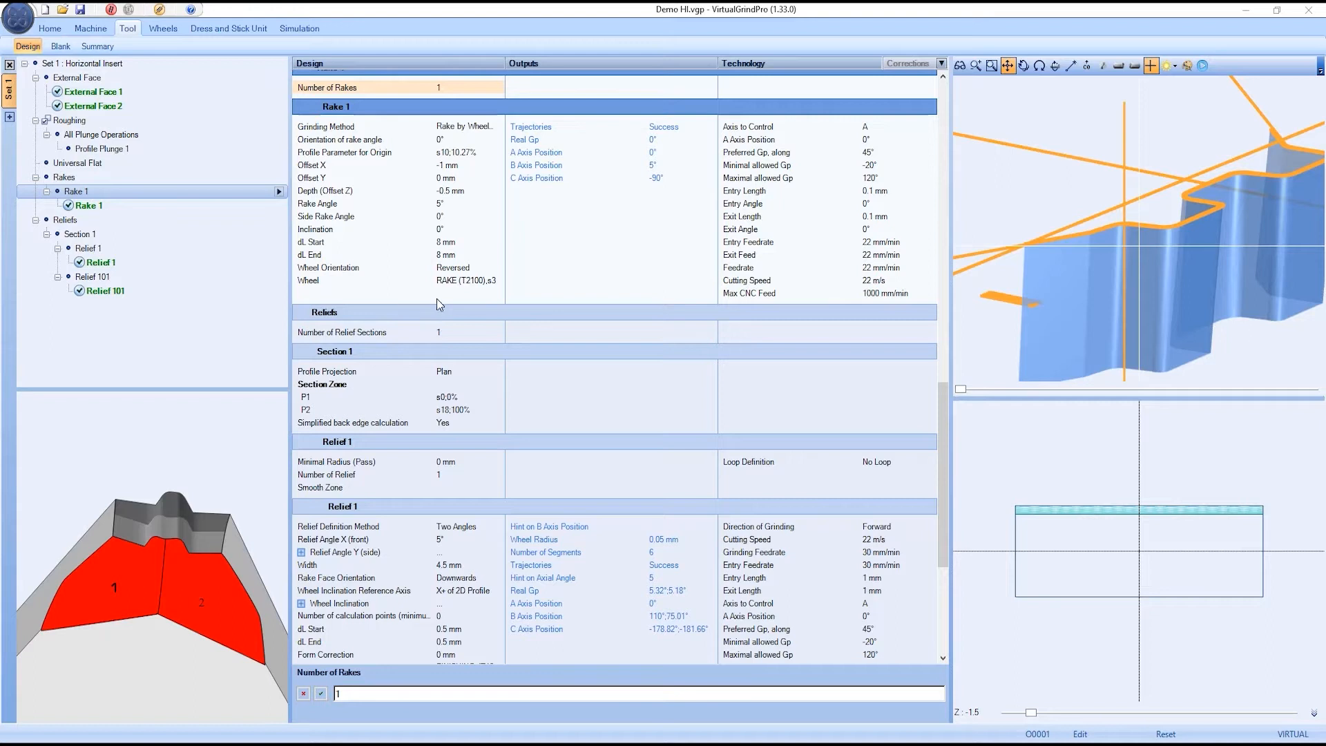
left_click(468, 131)
left_click(473, 280)
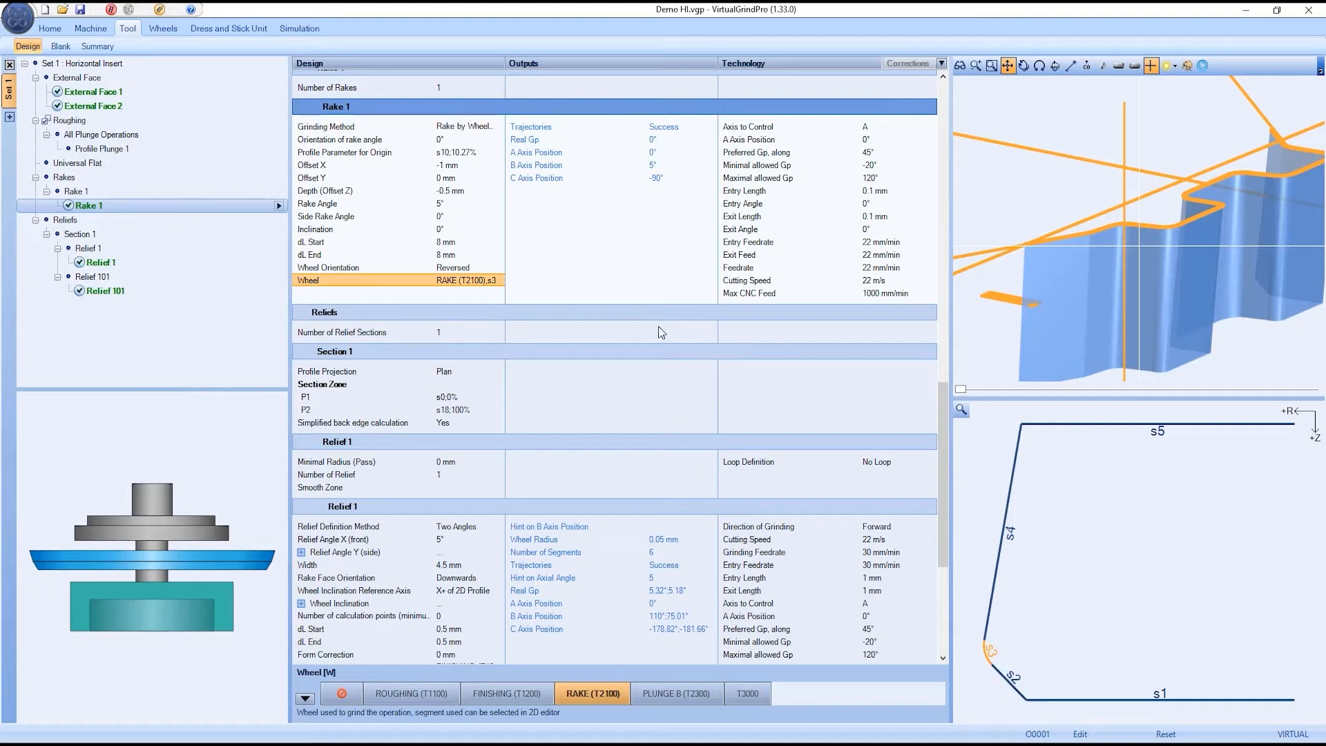
left_click(488, 205)
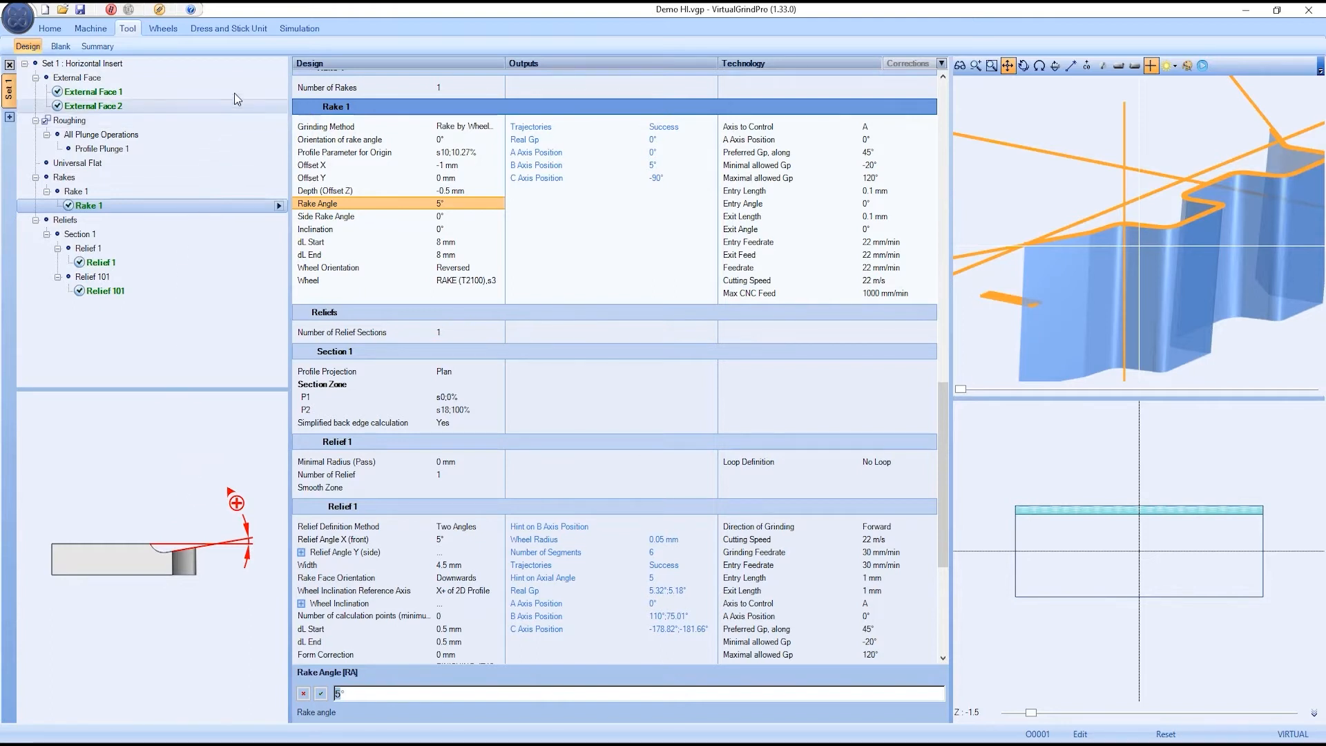
- Simulate the external faces and Rake 1 without the reliefs, and inspect the wheel's movement along the rake
left_click(293, 29)
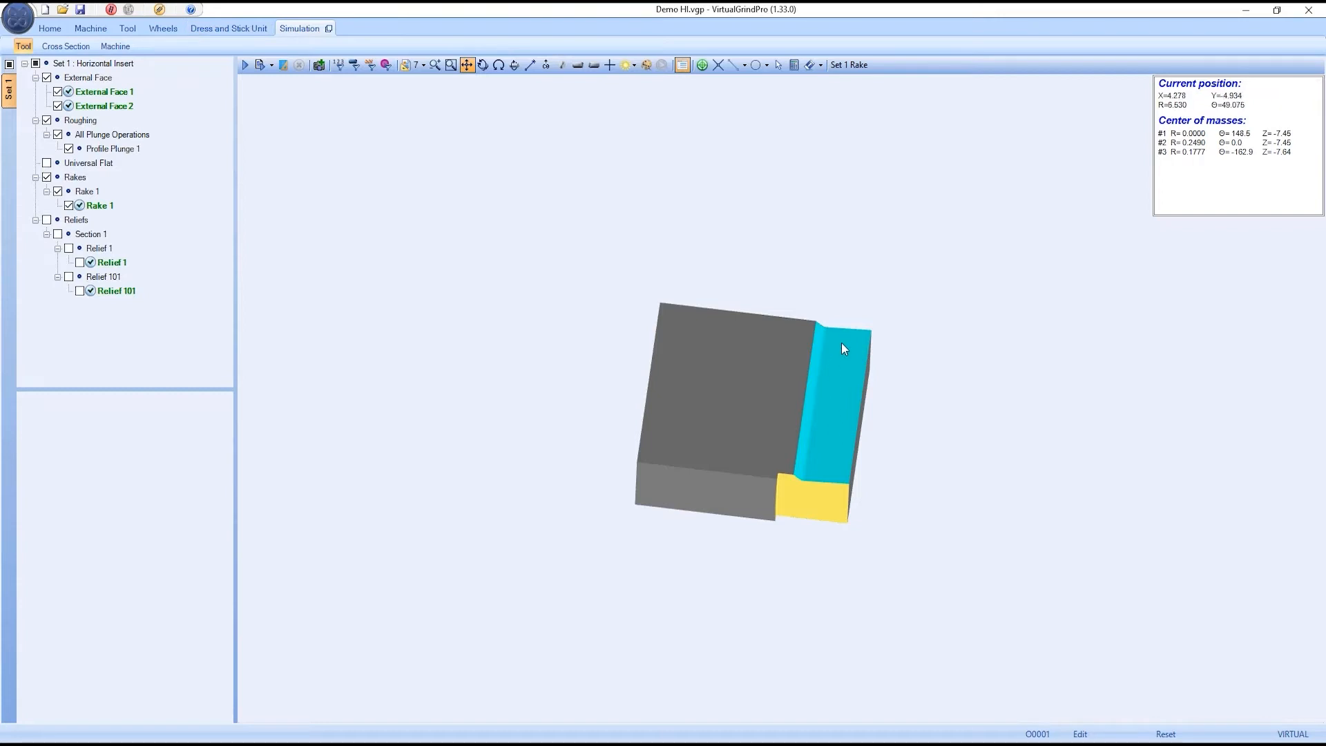
left_click_drag(826, 467, 449, 379)
left_click(386, 65)
left_click_drag(582, 212, 571, 537)
mouse_move(299, 710)
left_mouse_down()
mouse_move(788, 735)
mouse_move(1250, 735)
mouse_move(1098, 715)
mouse_move(296, 716)
left_mouse_up()
middle_click_drag(695, 518, 961, 484)
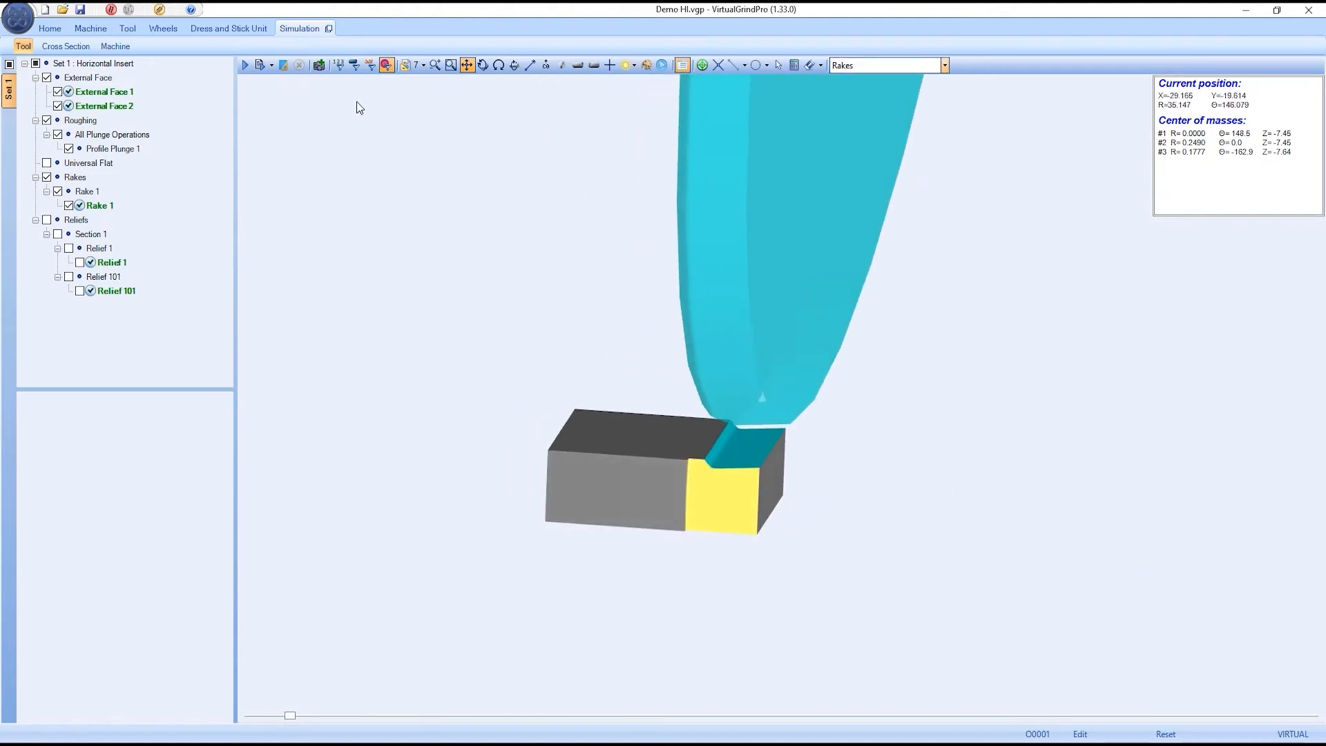
left_click(302, 66)
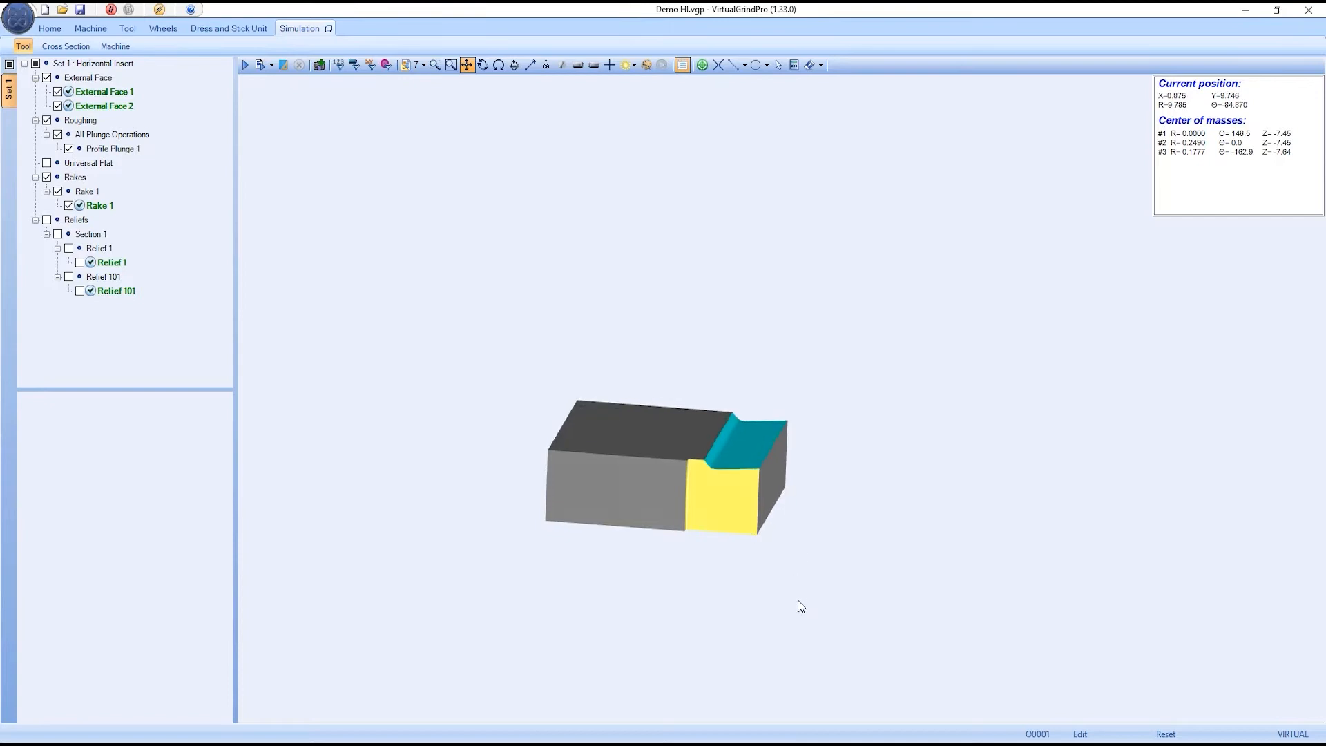
middle_click_drag(794, 562, 819, 615)
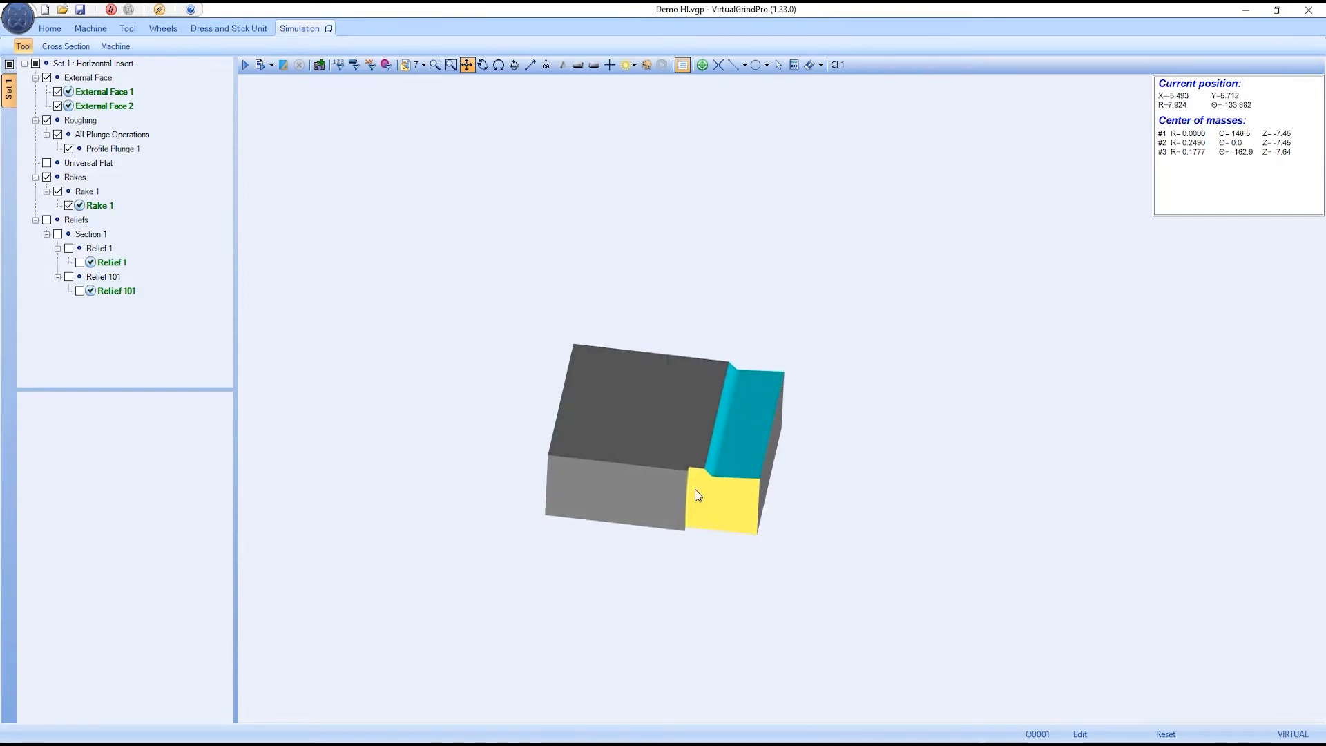
- Set Profile Plunge 1's plunge positions at both profile ends, _s0;0% and s18_;100%, and check the plunge preview
left_click(128, 29)
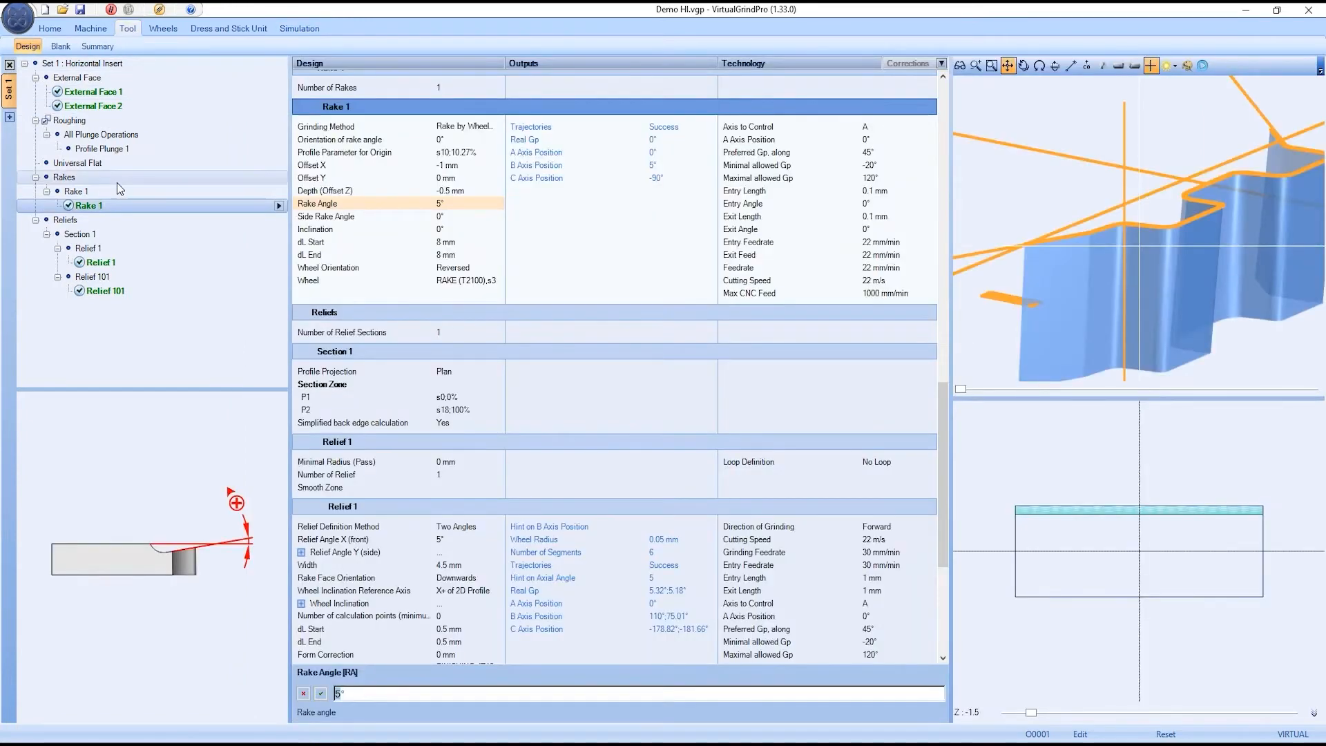
left_click(129, 149)
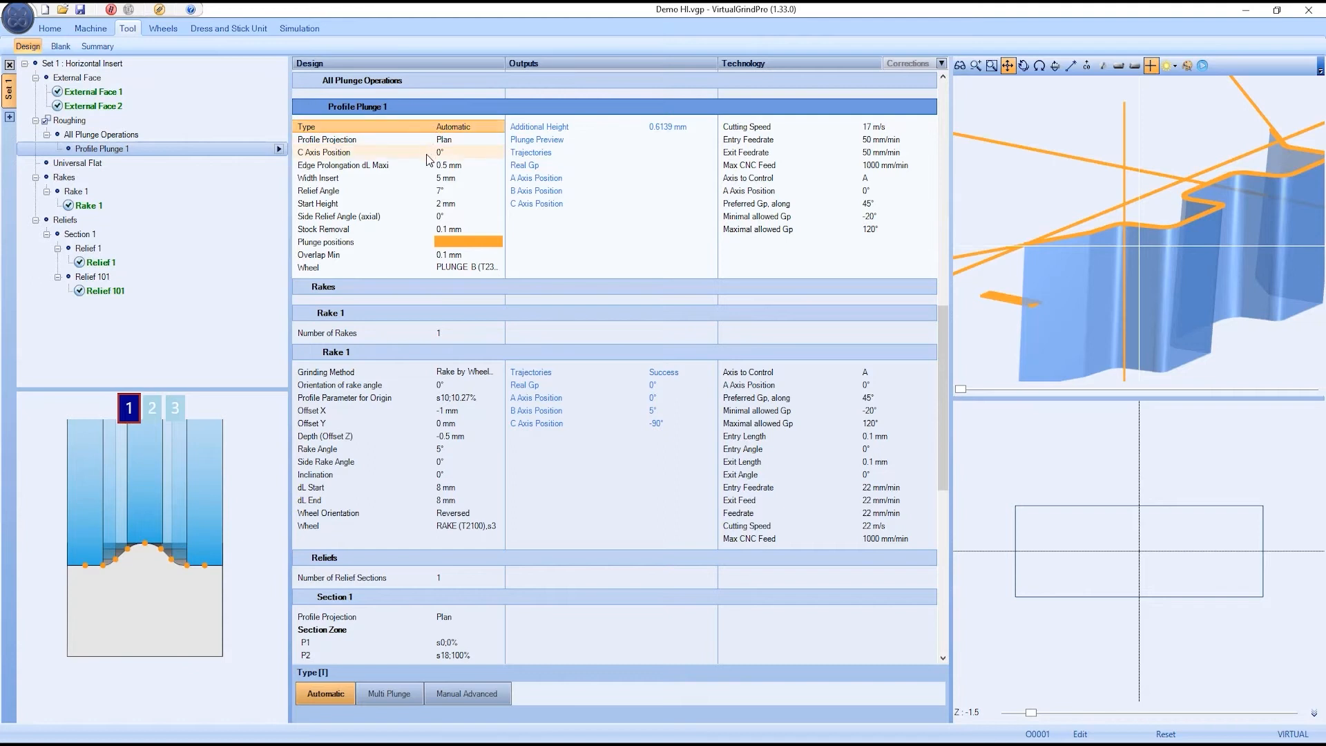
left_click(462, 246)
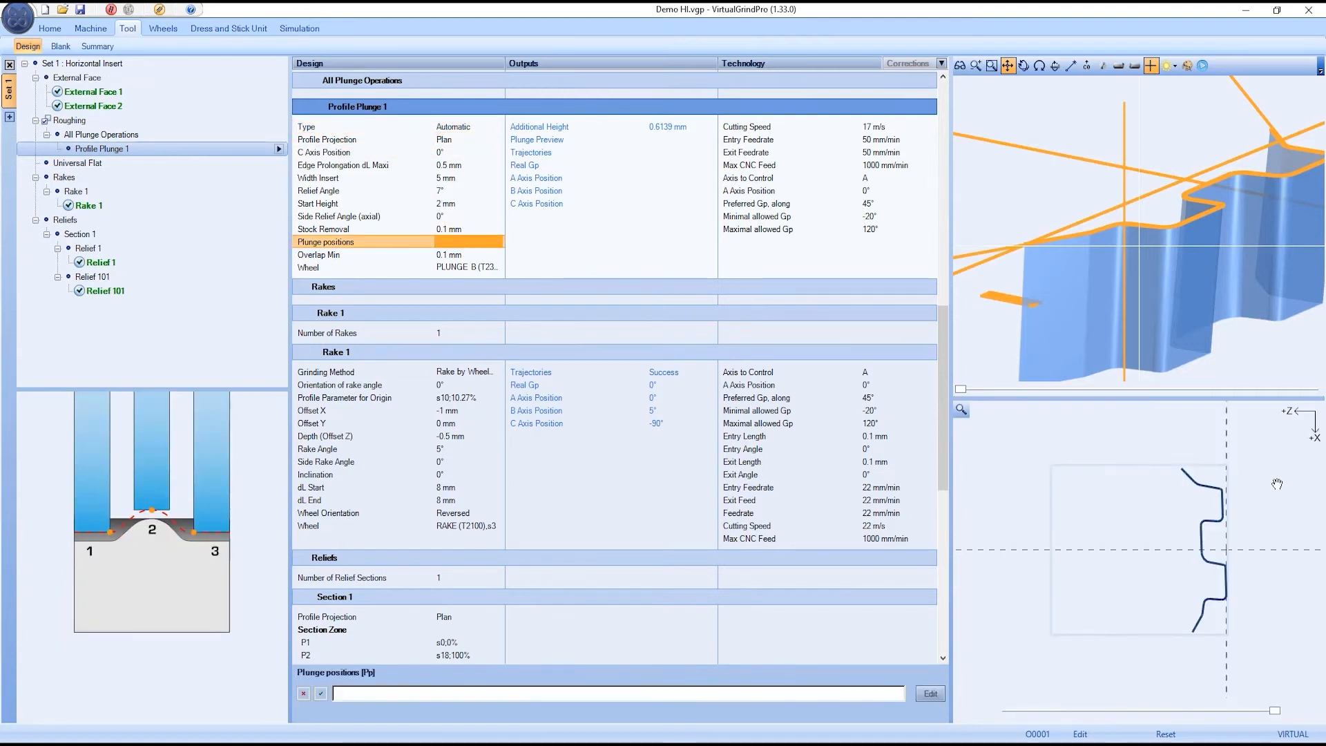
left_click(1181, 470)
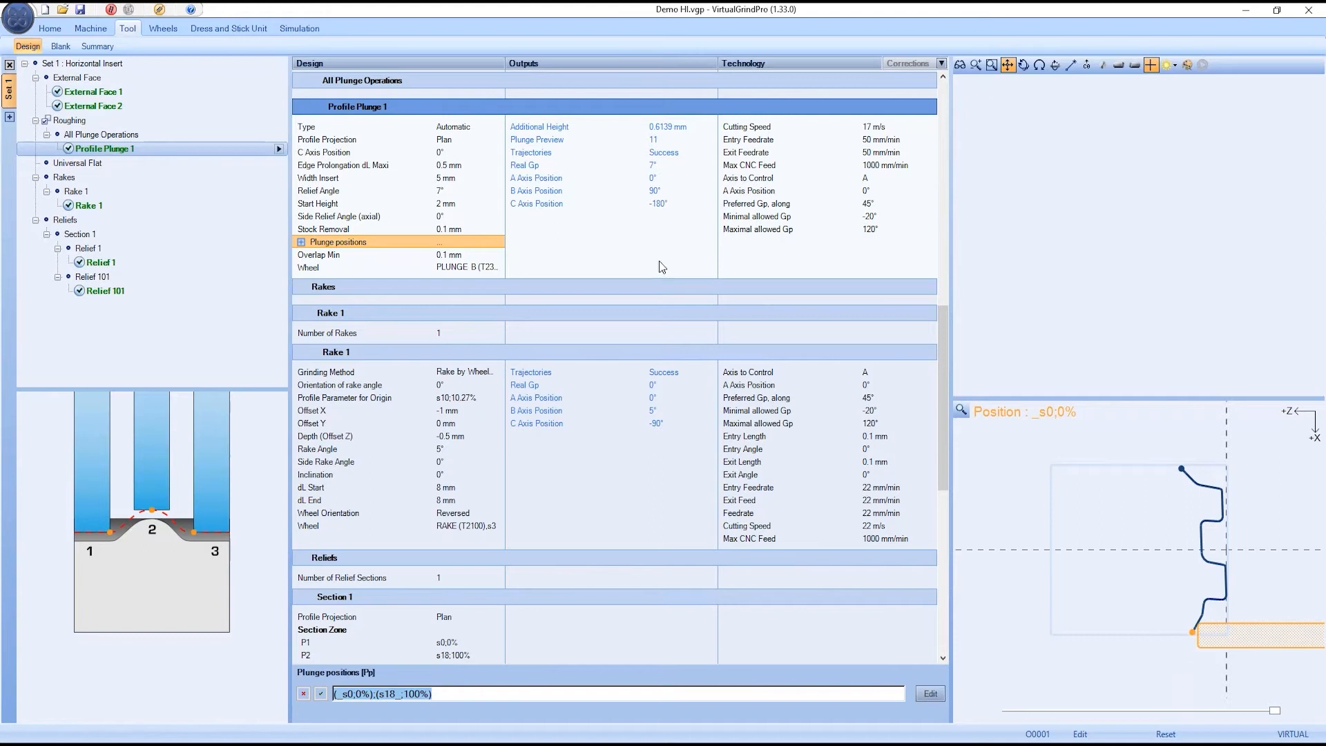
left_click(494, 230)
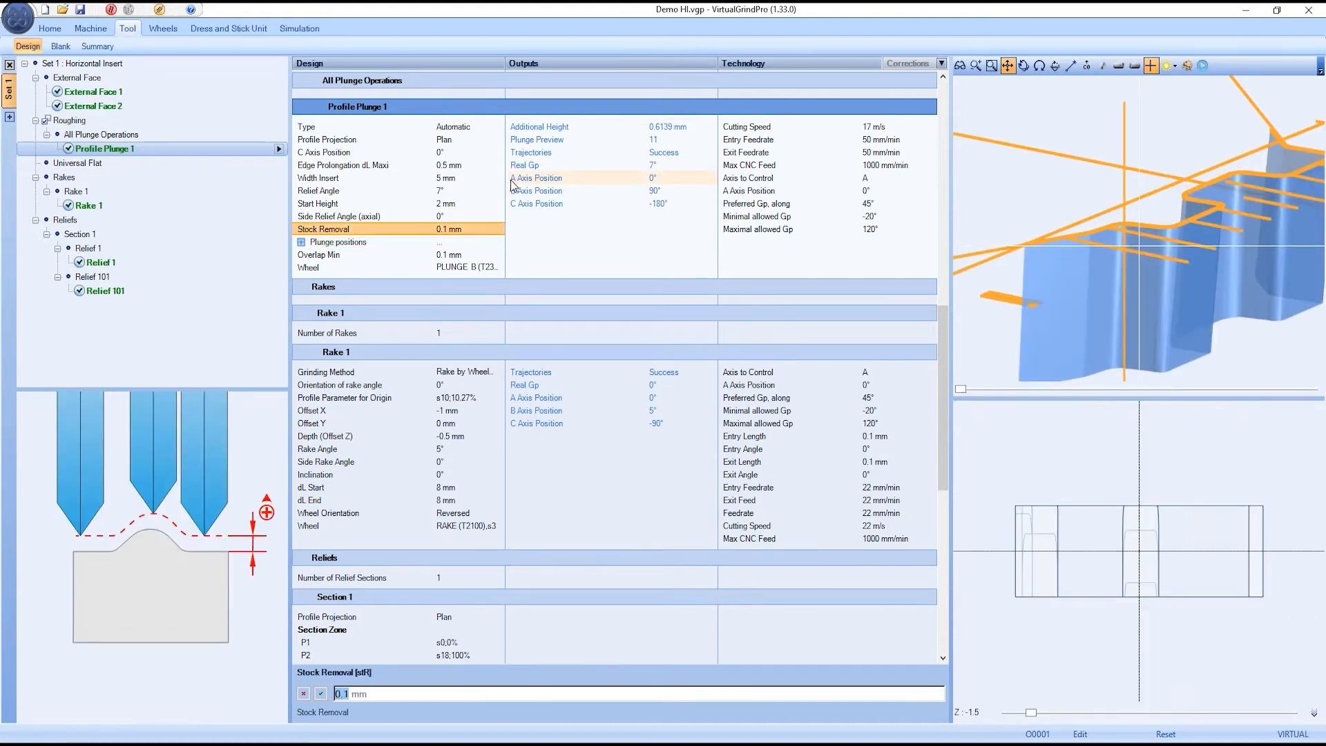
left_click(539, 140)
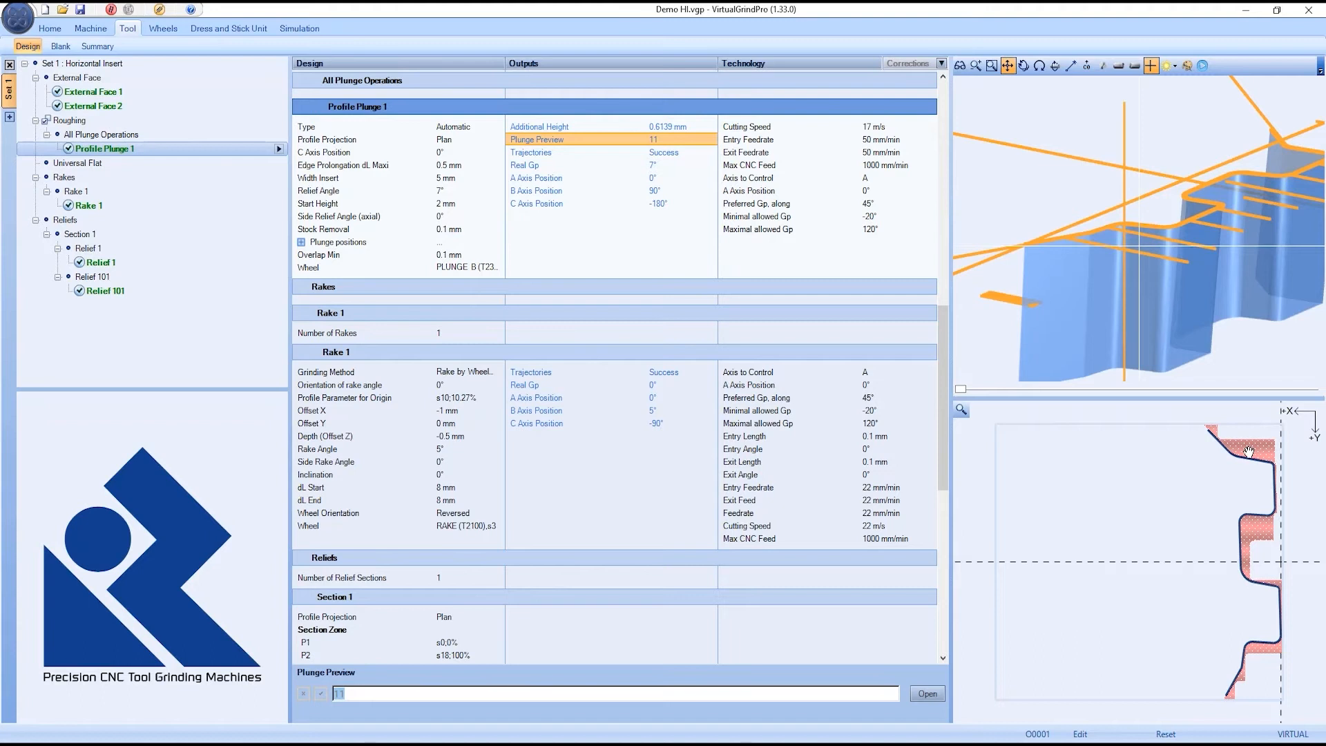
- Add plunge positions at s10;91.4% and s17;77.27% to Profile Plunge 1 and check the updated plunge preview
left_click(422, 243)
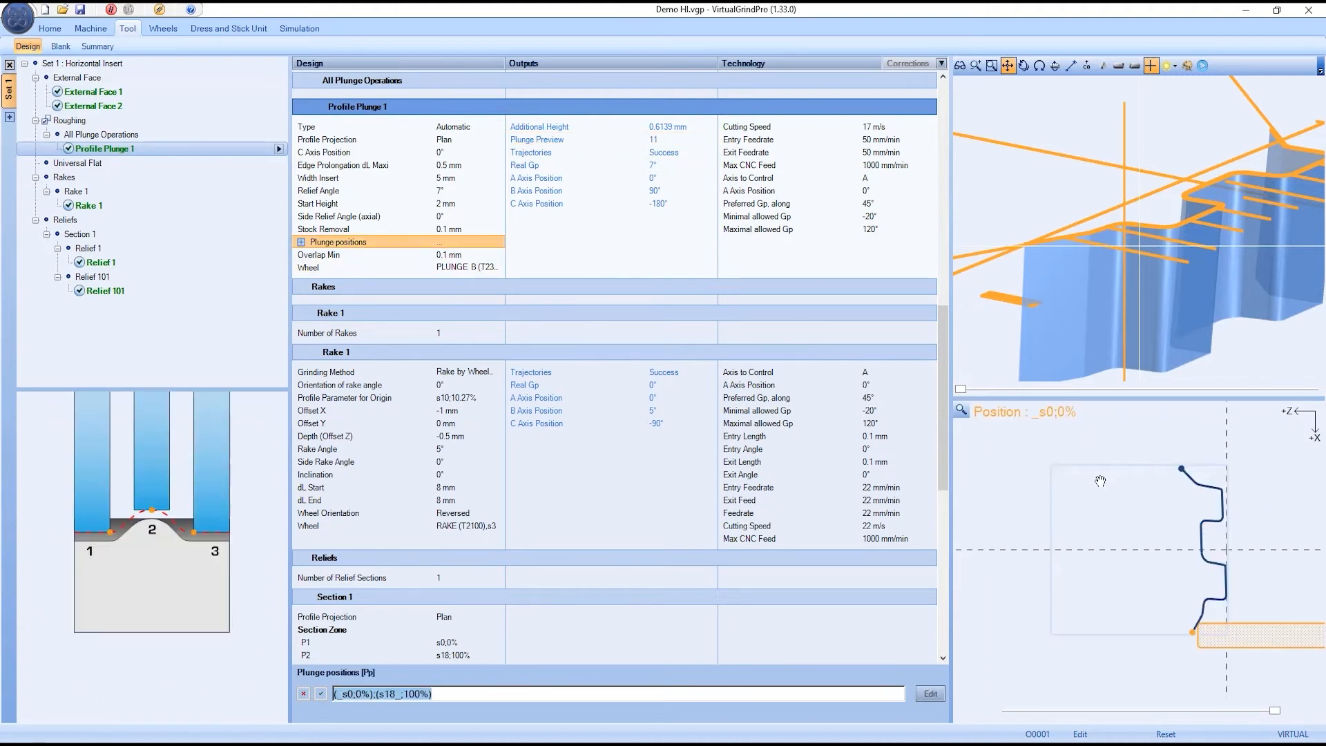
left_click(1202, 529)
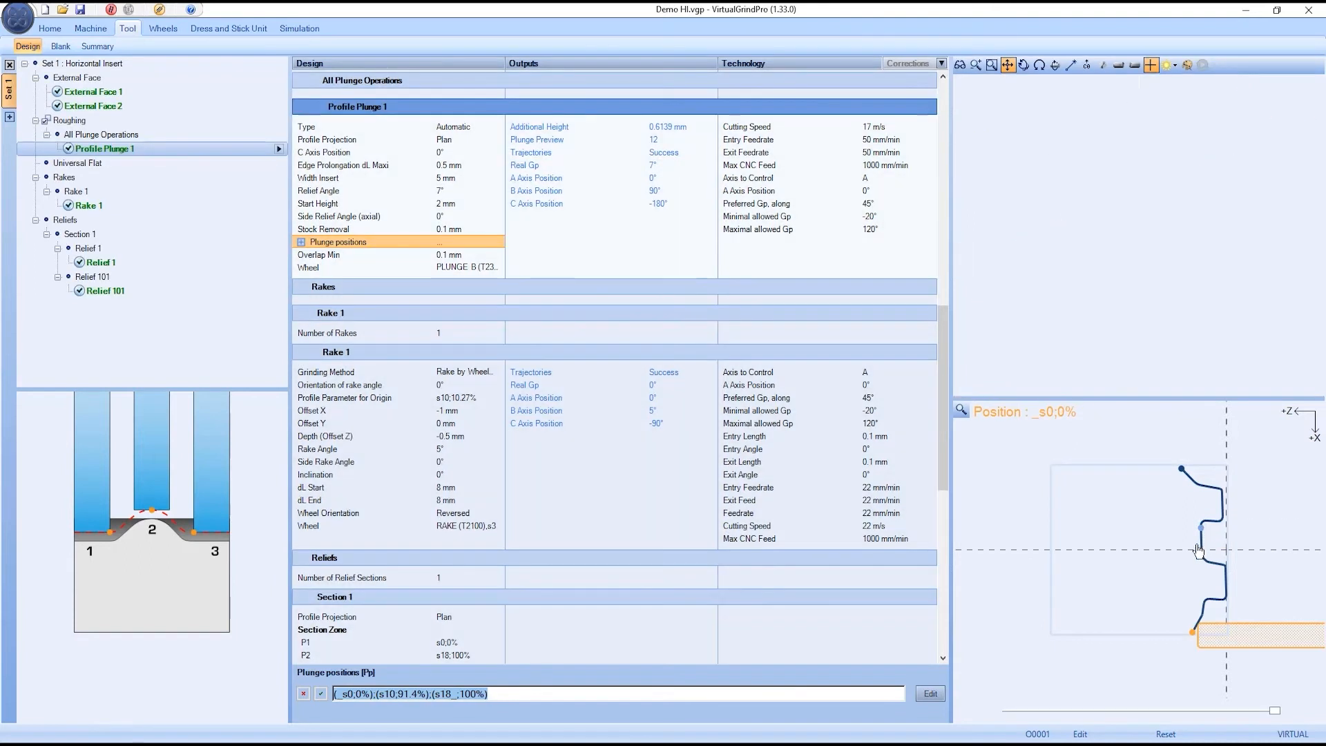
left_click_drag(1274, 711, 1193, 711)
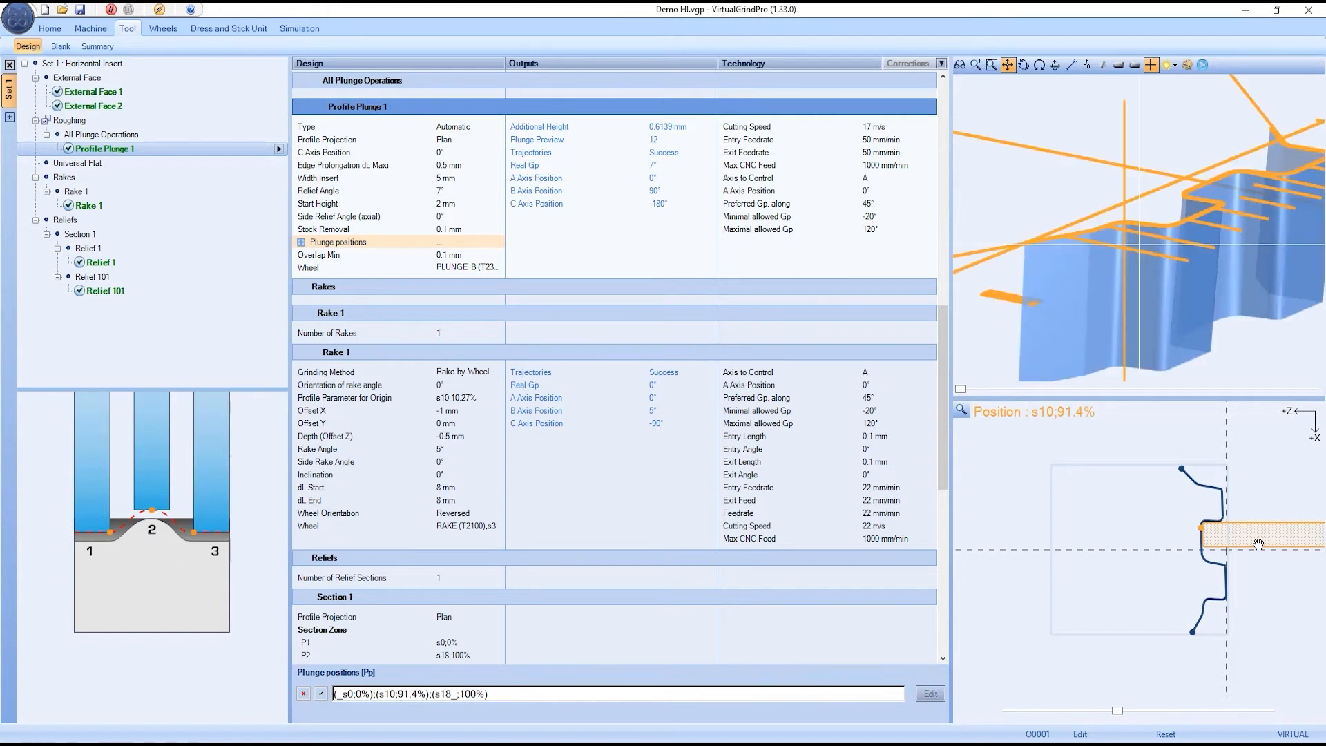
left_click(1196, 484)
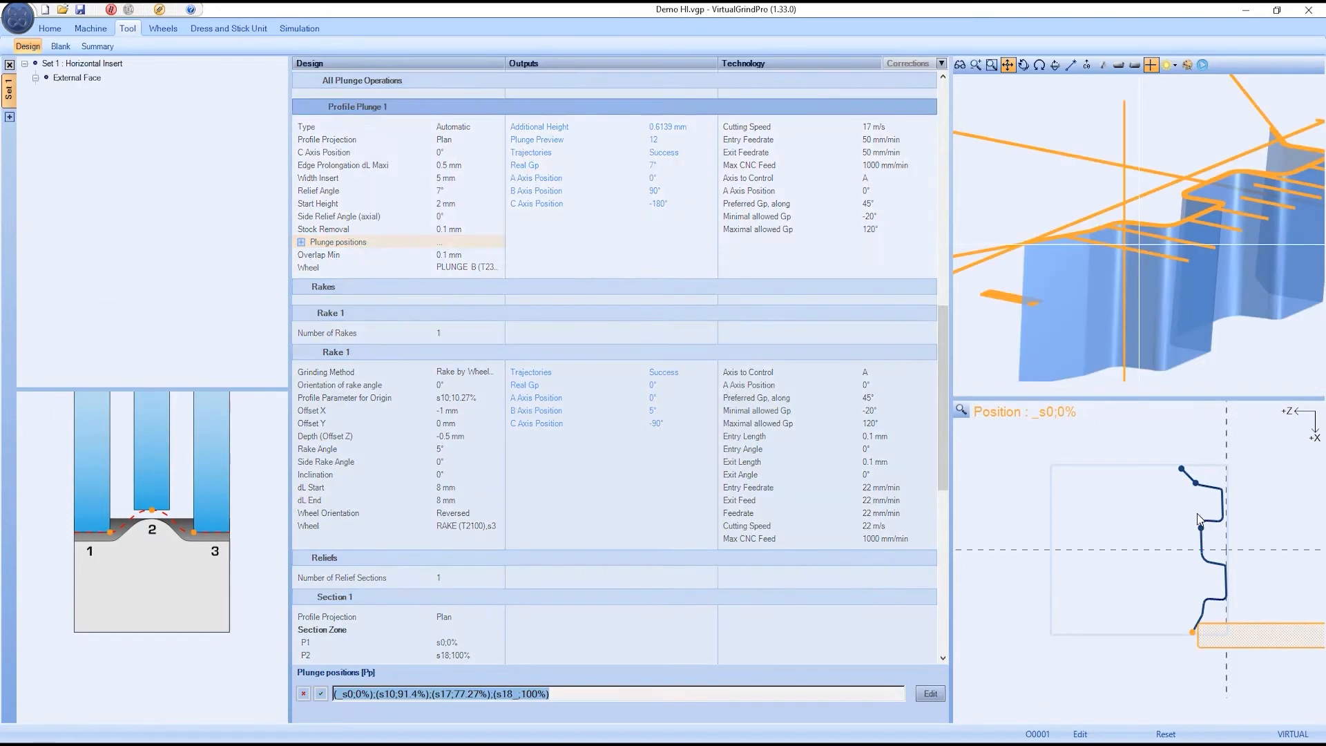
left_click(661, 139)
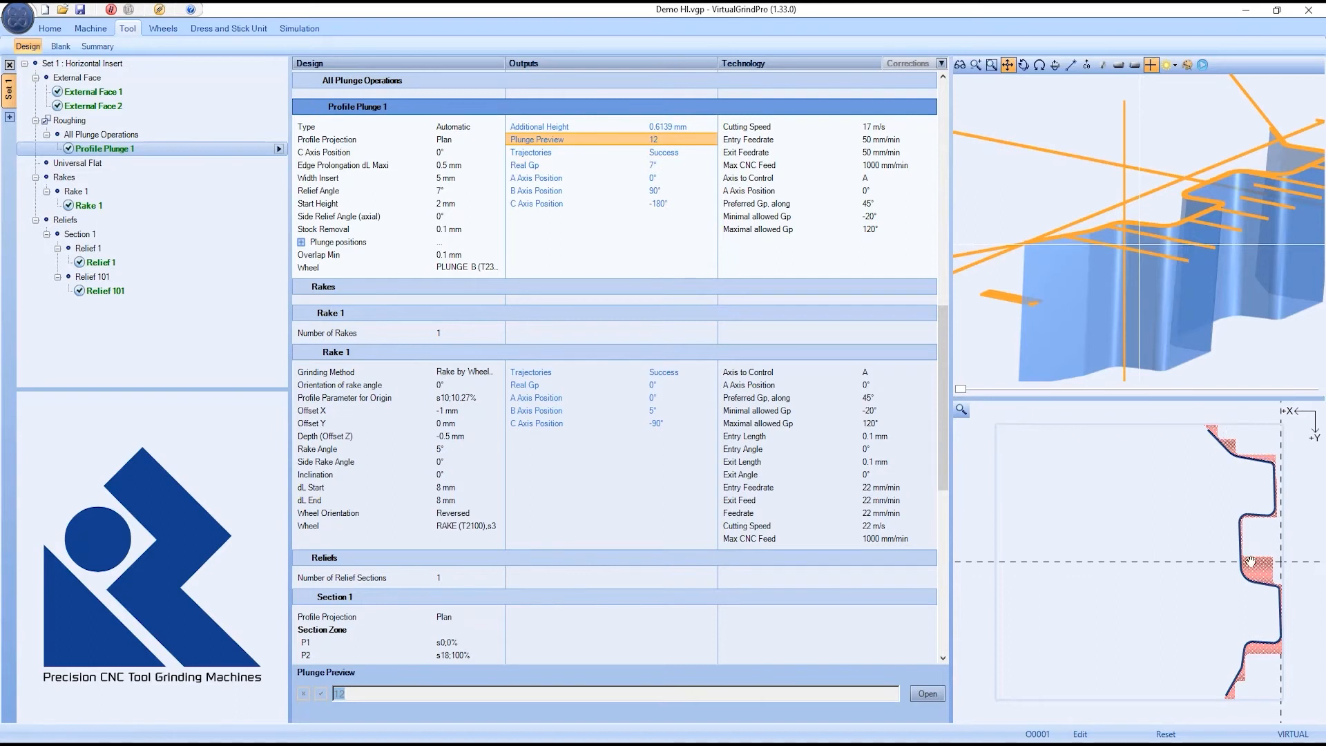
- Add a plunge position at s10;7.6% to Profile Plunge 1 and open the tool simulation
left_click(477, 242)
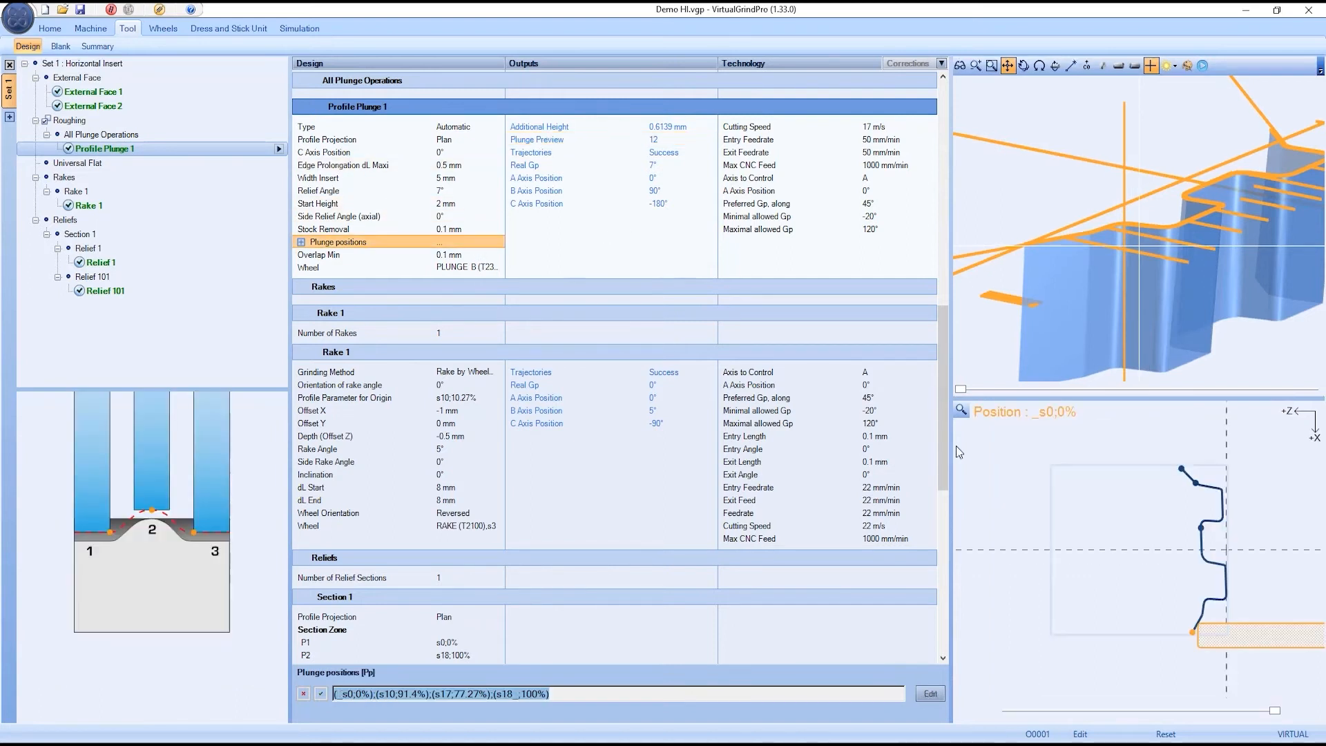
left_click(1203, 552)
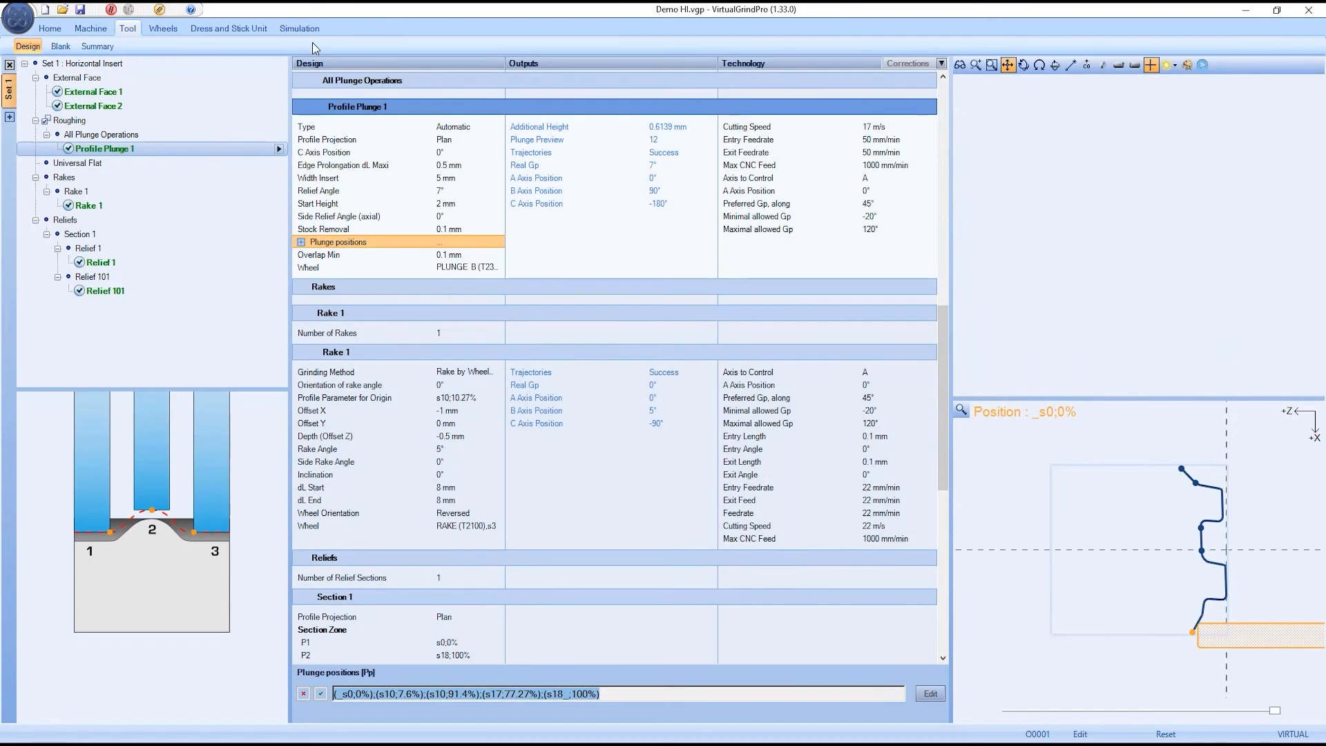
left_click(301, 28)
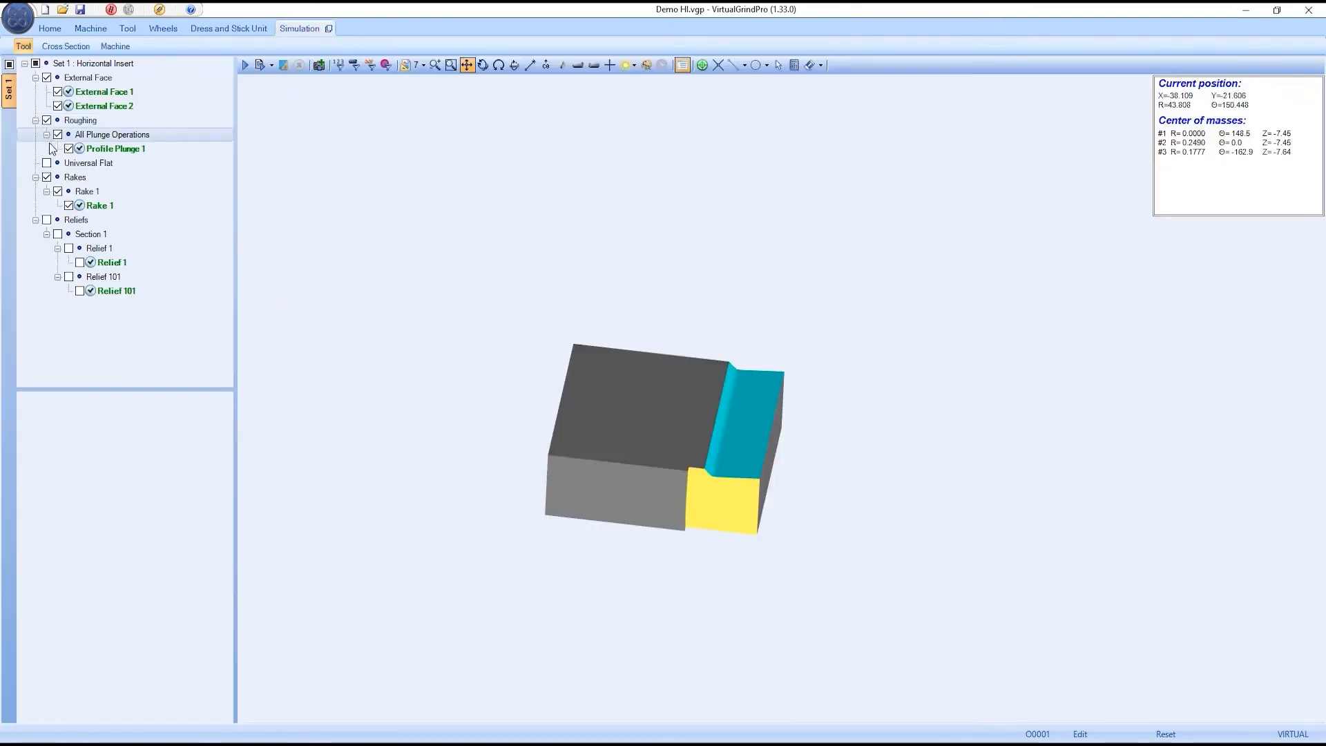
- Simulate the external faces, Profile Plunge 1 and Rake 1 without the reliefs, and inspect the roughed insert profile
left_click(245, 65)
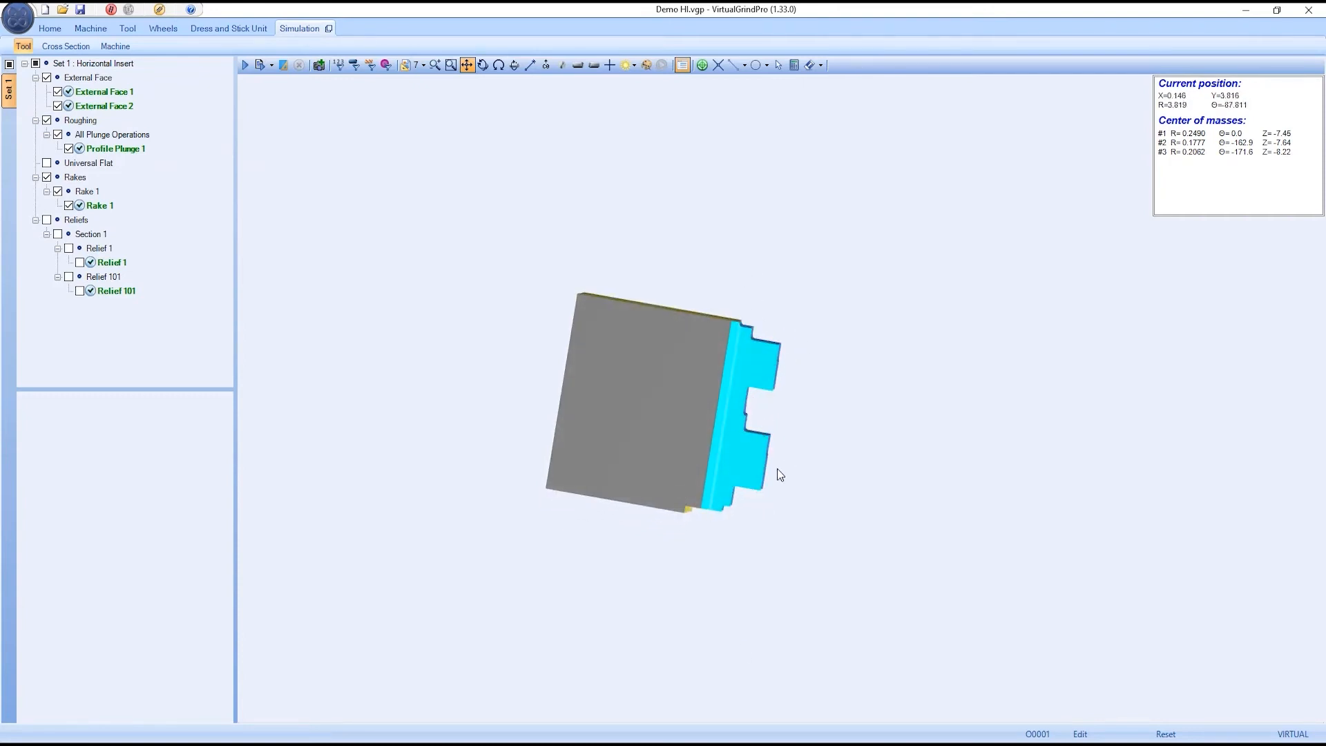
middle_click_drag(762, 506, 630, 281)
middle_click_drag(642, 339, 636, 298)
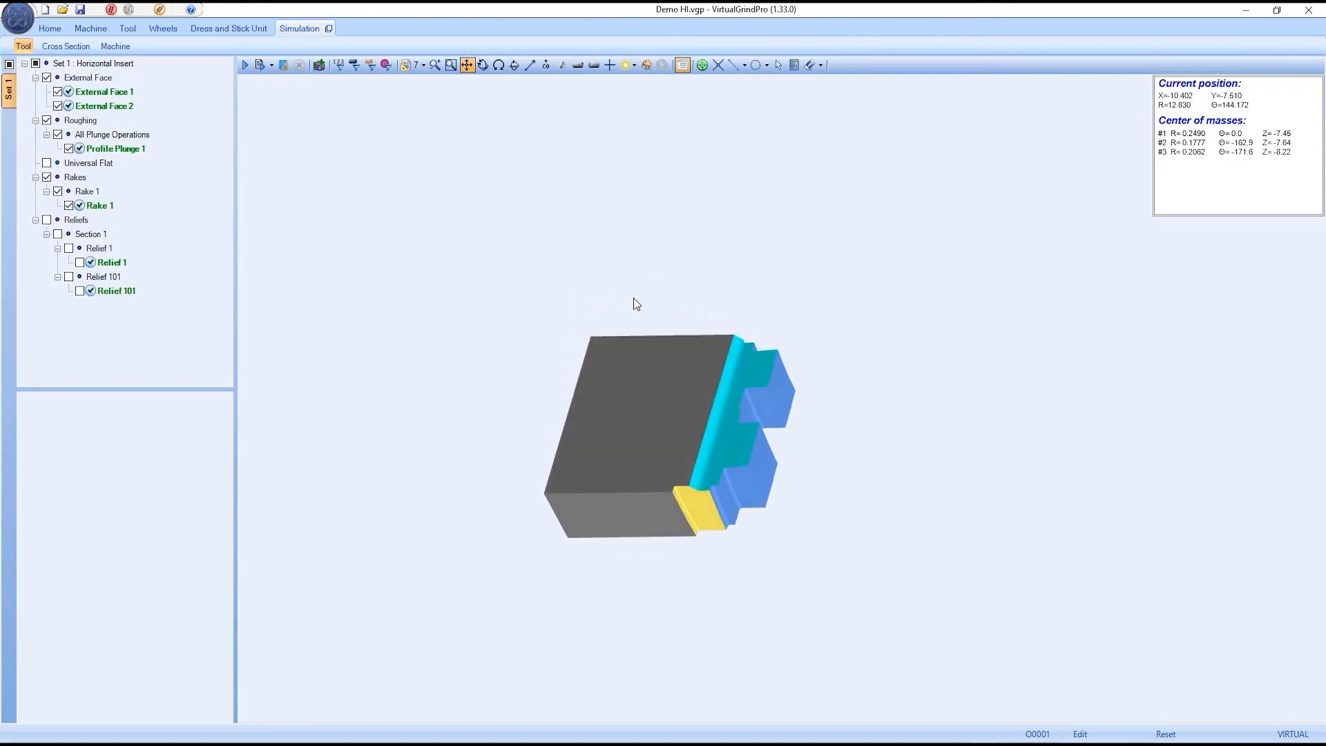
- Review the wheels assigned to Relief 1 and Relief 101 and the stock removal of Relief 101 in the tool design
left_click(128, 29)
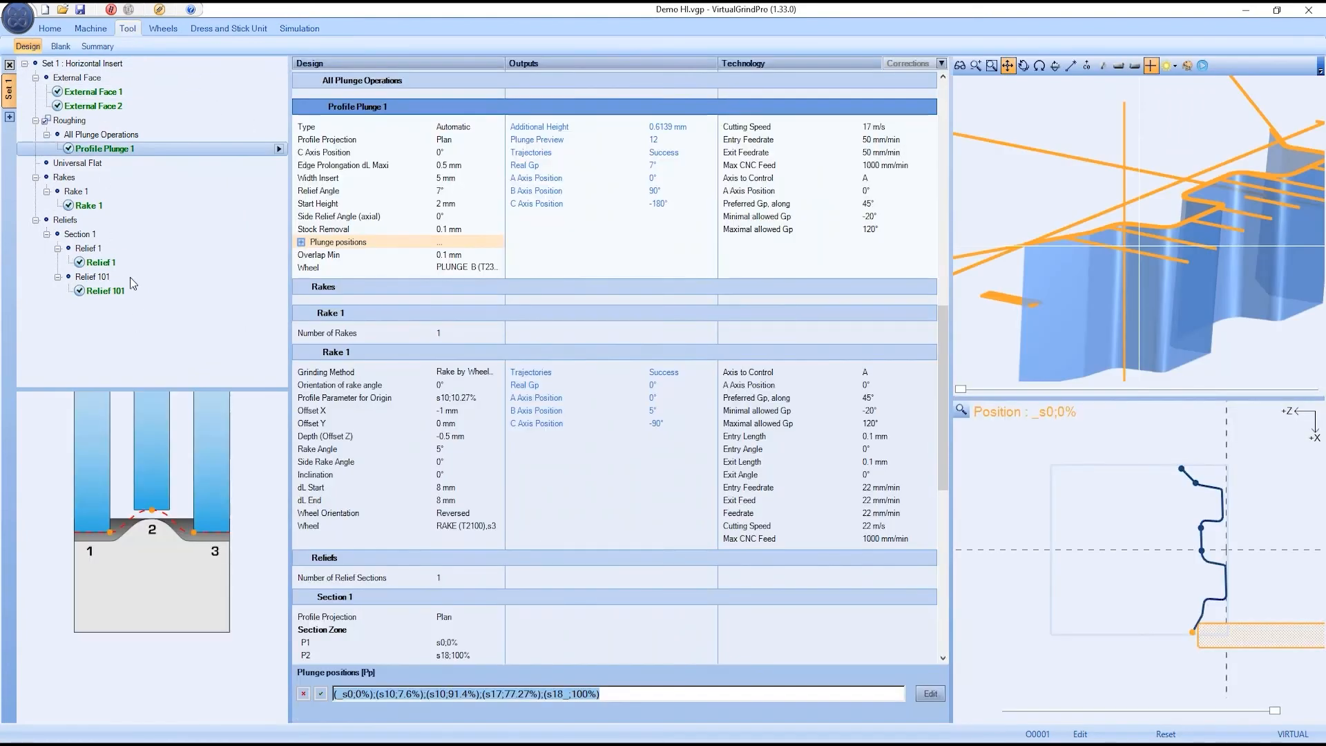
left_click(100, 220)
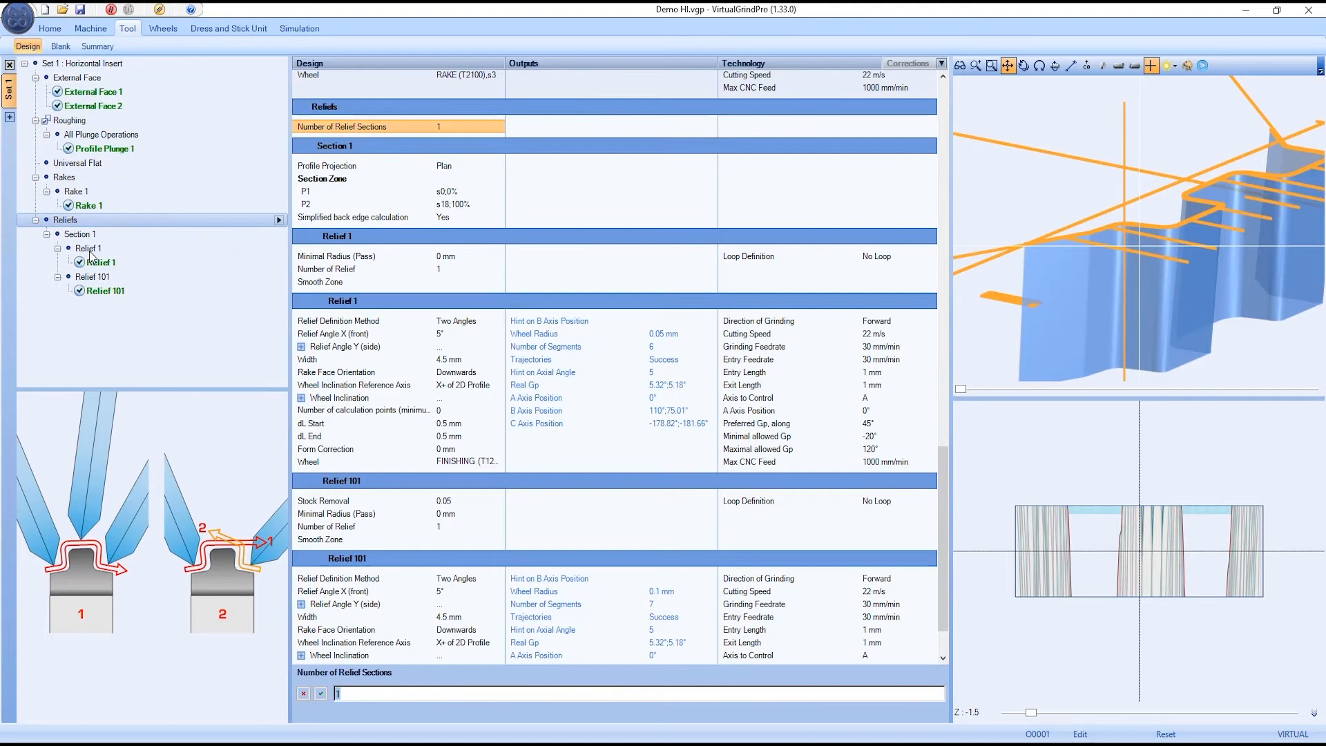
left_click(399, 458)
scroll(493, 459, "down", 2)
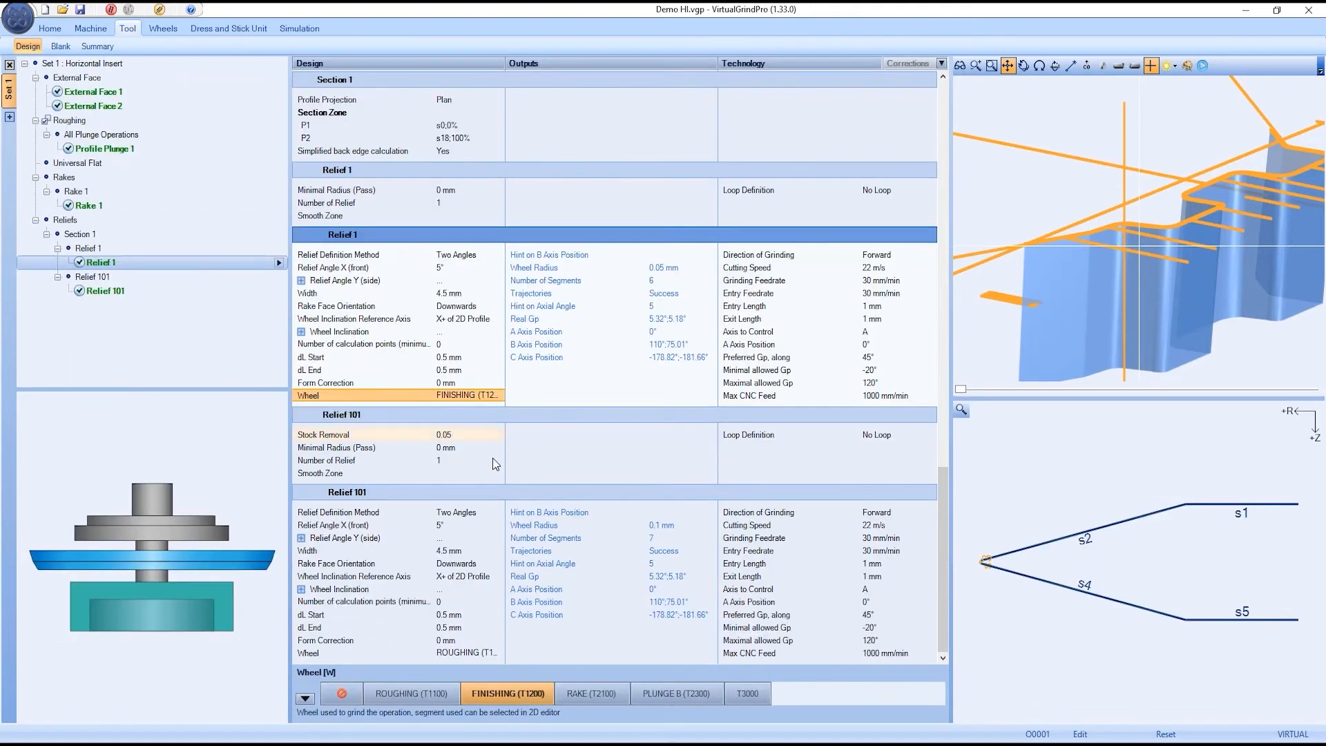
left_click(478, 655)
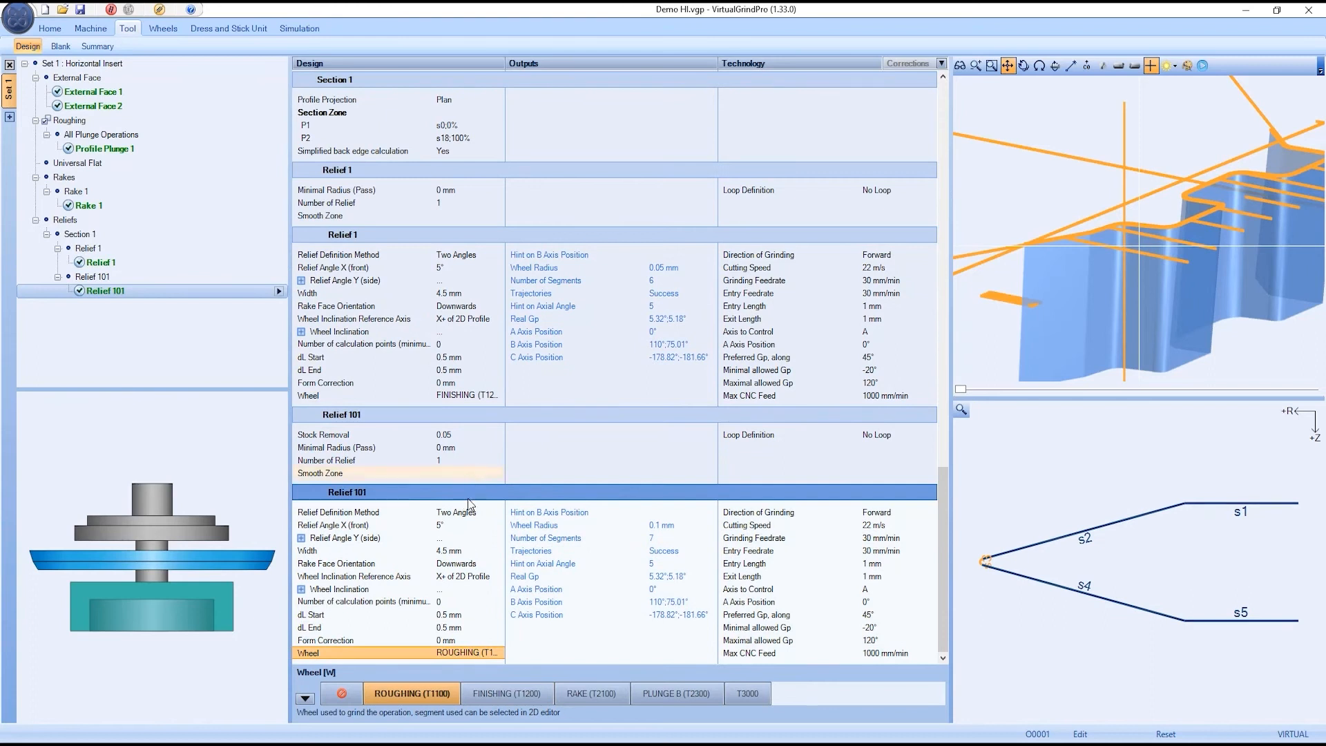
left_click(466, 437)
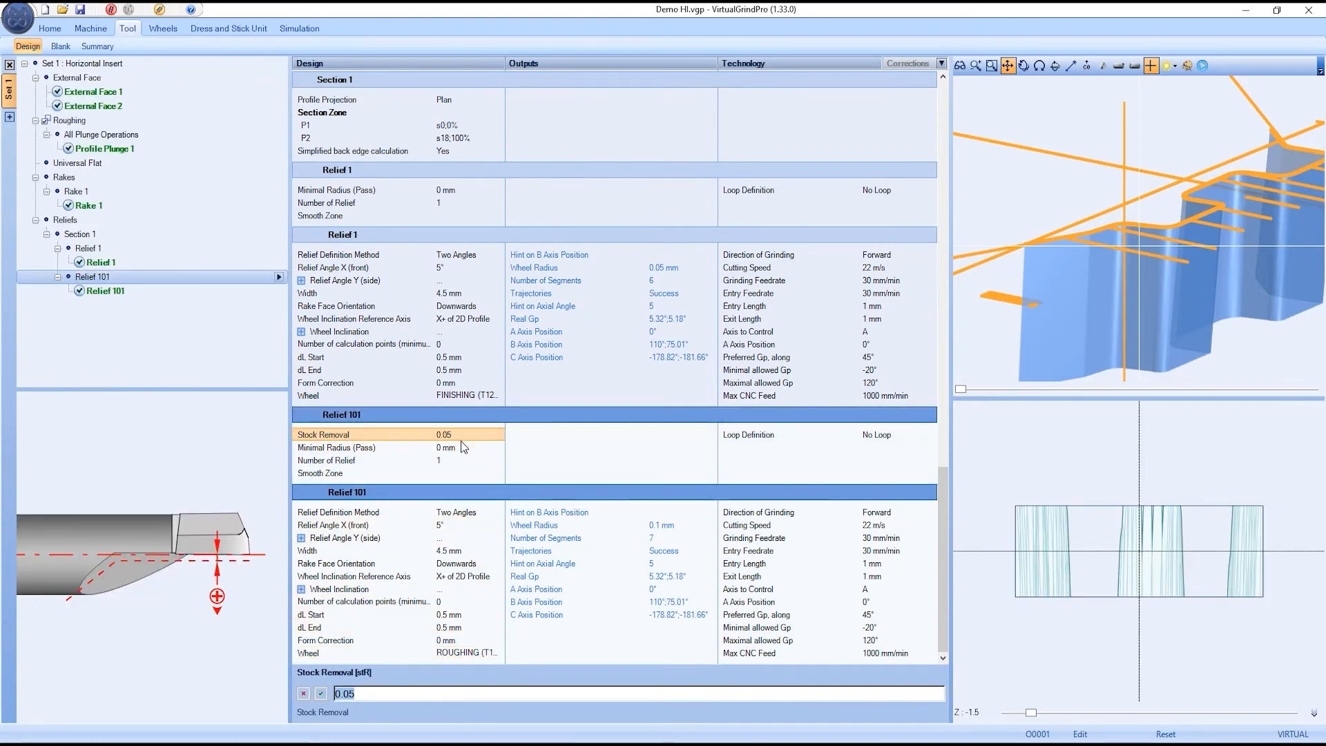
- Include Universal Flat and all reliefs in the tool simulation and simulate the complete insert
left_click(308, 29)
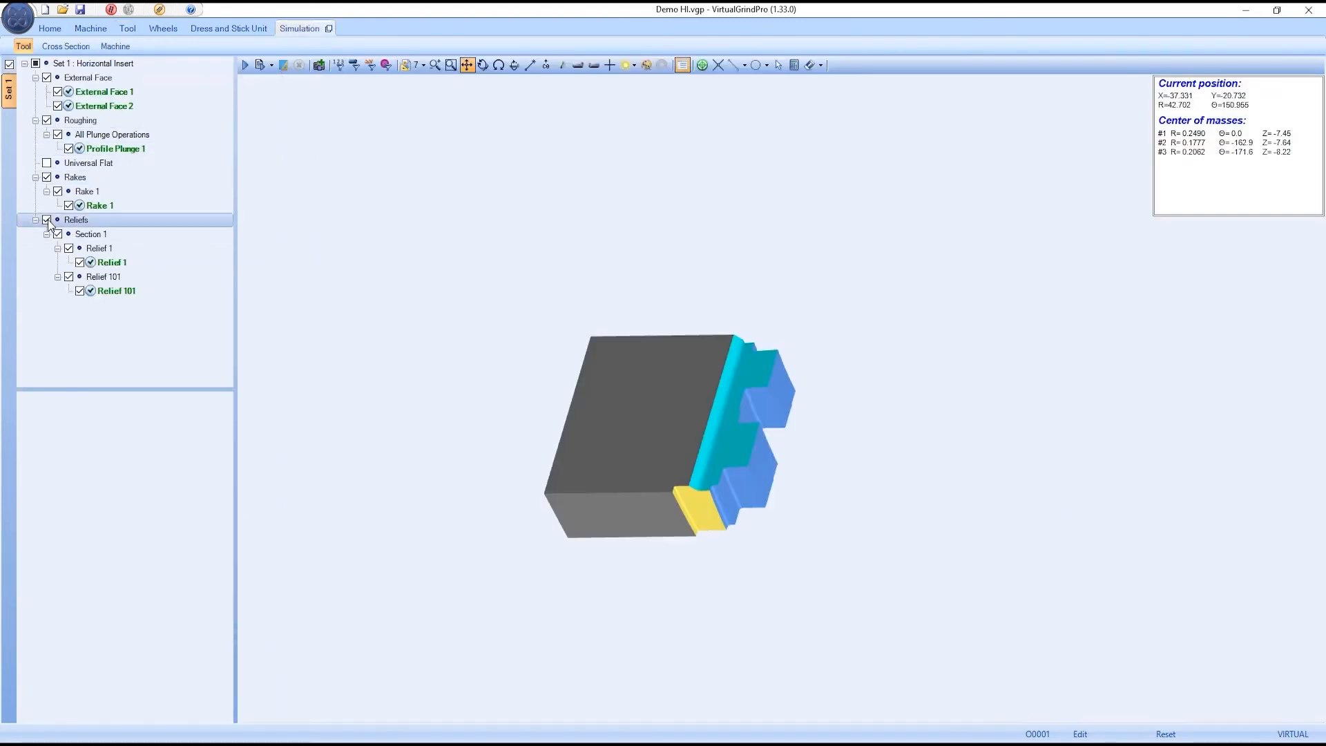
left_click(246, 66)
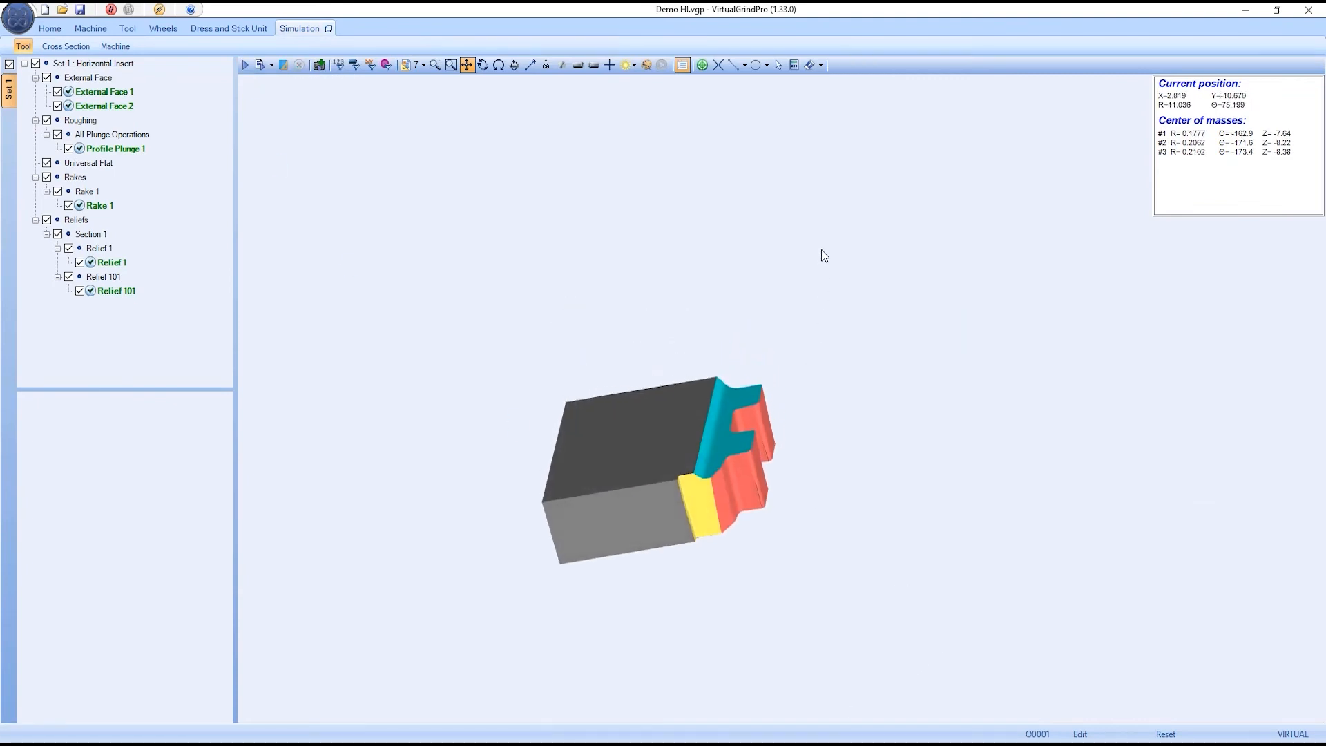
- Run the machine simulation of the Relief S1_1 operation and inspect the wheel's contact with the insert
left_click(116, 46)
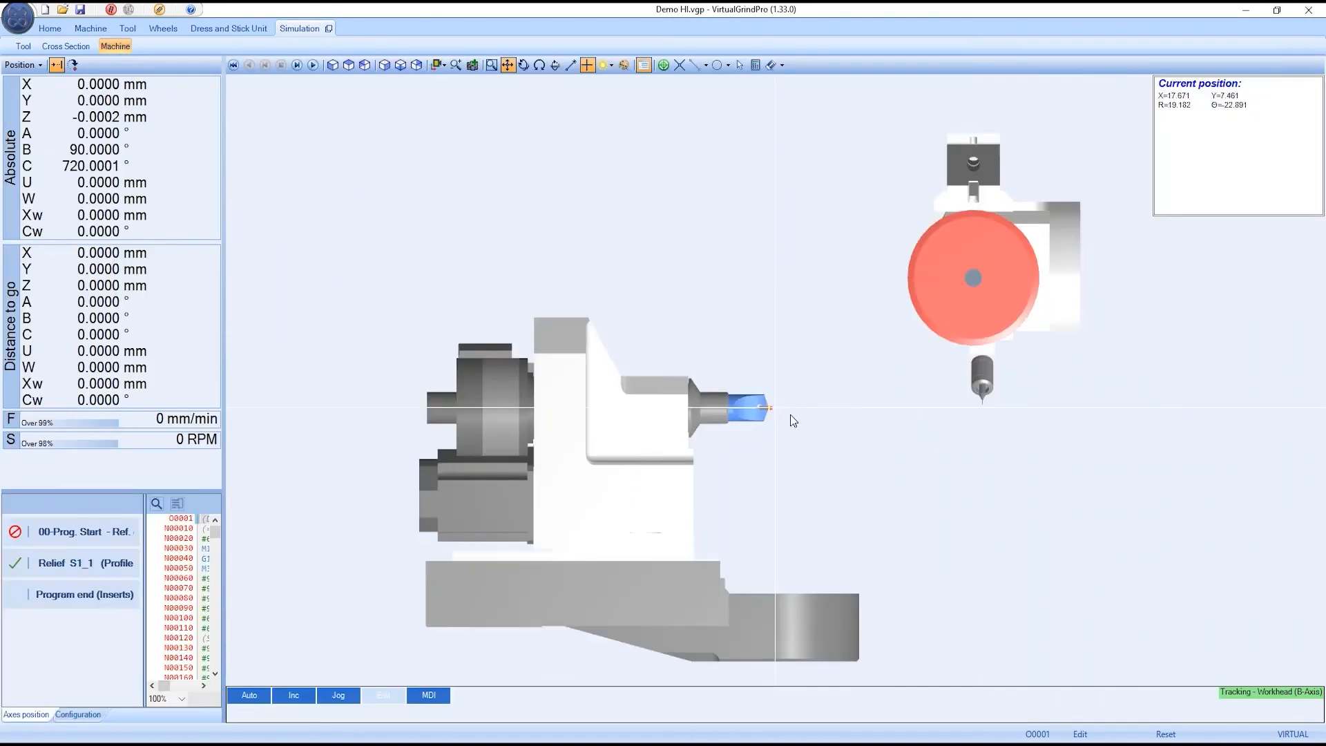
scroll(751, 421, "up", 5)
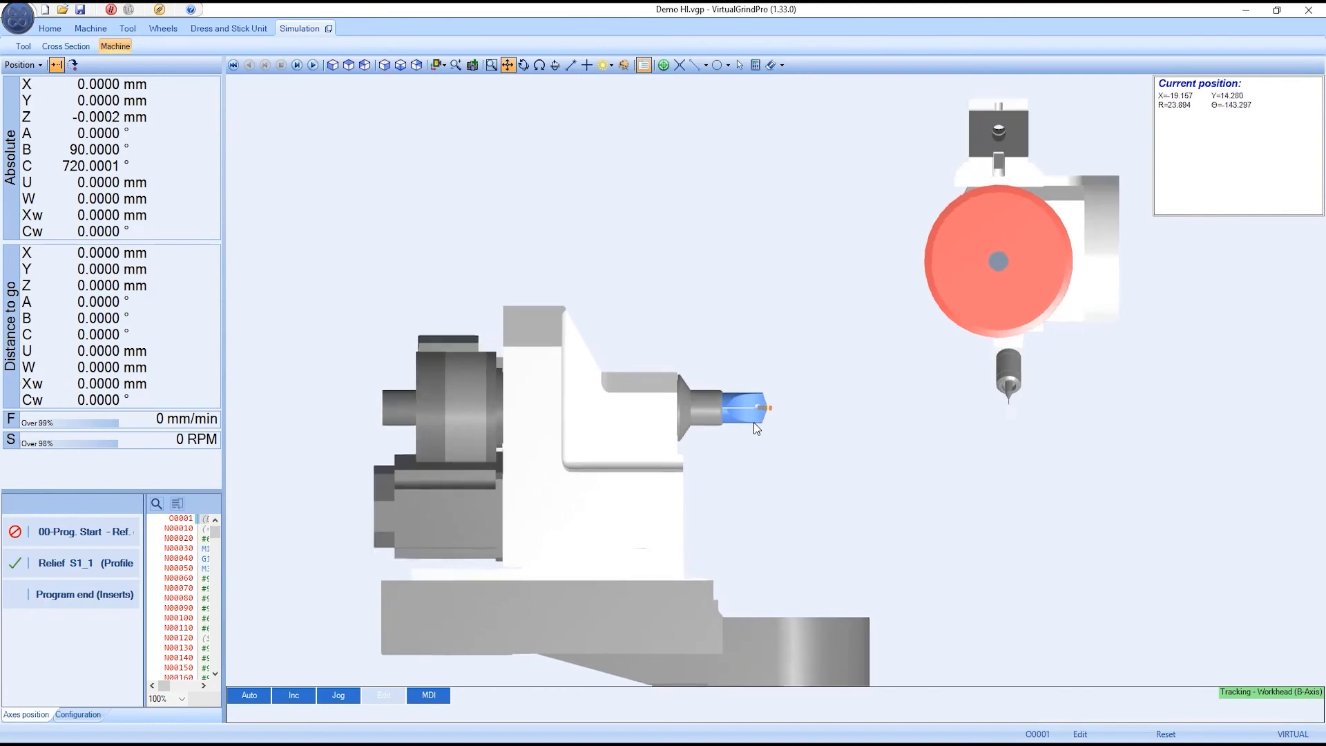
middle_click_drag(722, 419, 455, 225)
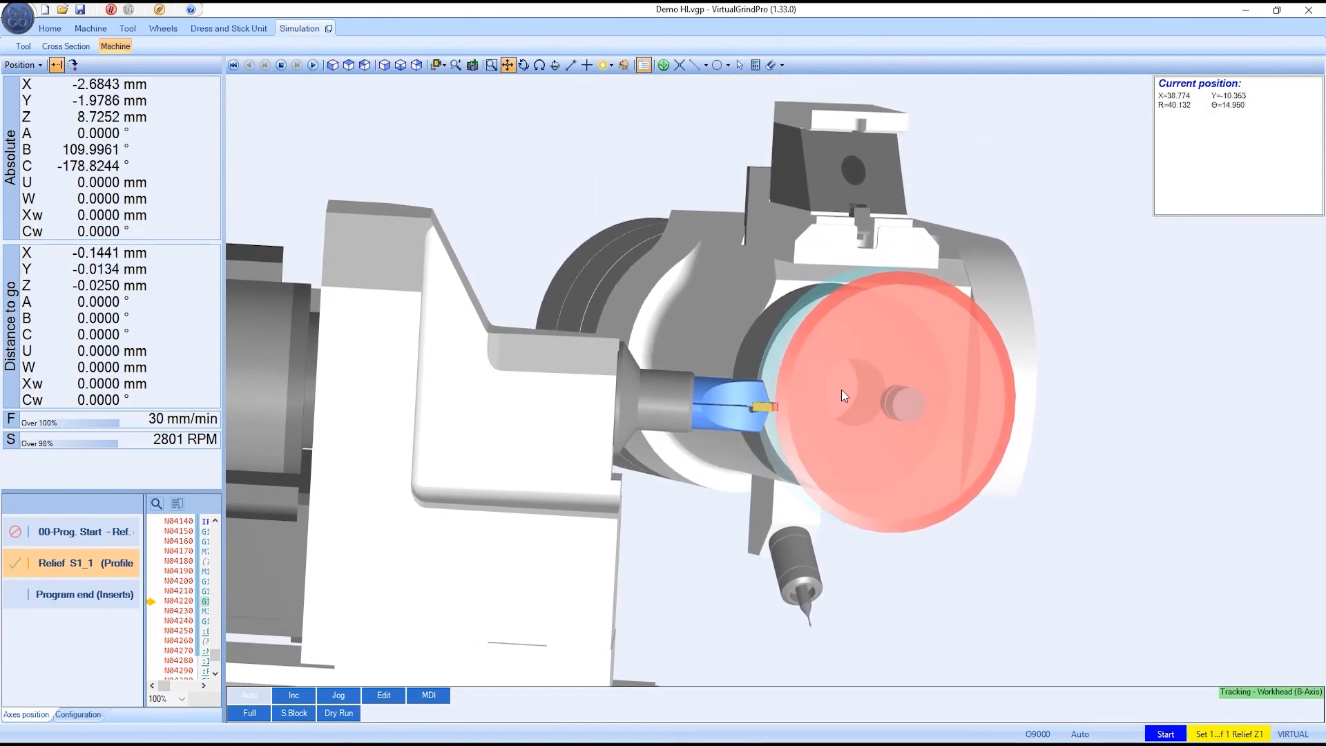
middle_click_drag(826, 392, 809, 555)
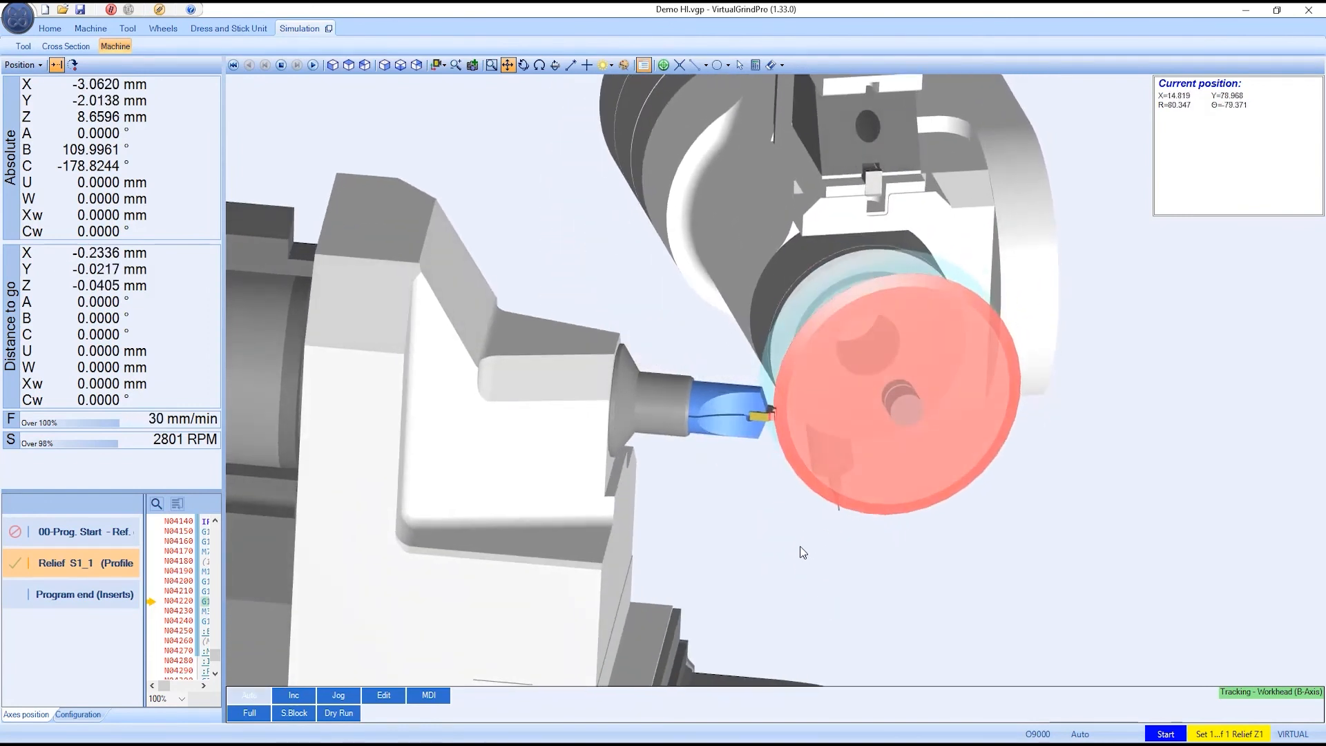
- Speed up the Relief S1_1 machine simulation to x4 and x16, and inspect the wheel following the profile from several angles
left_click(314, 66)
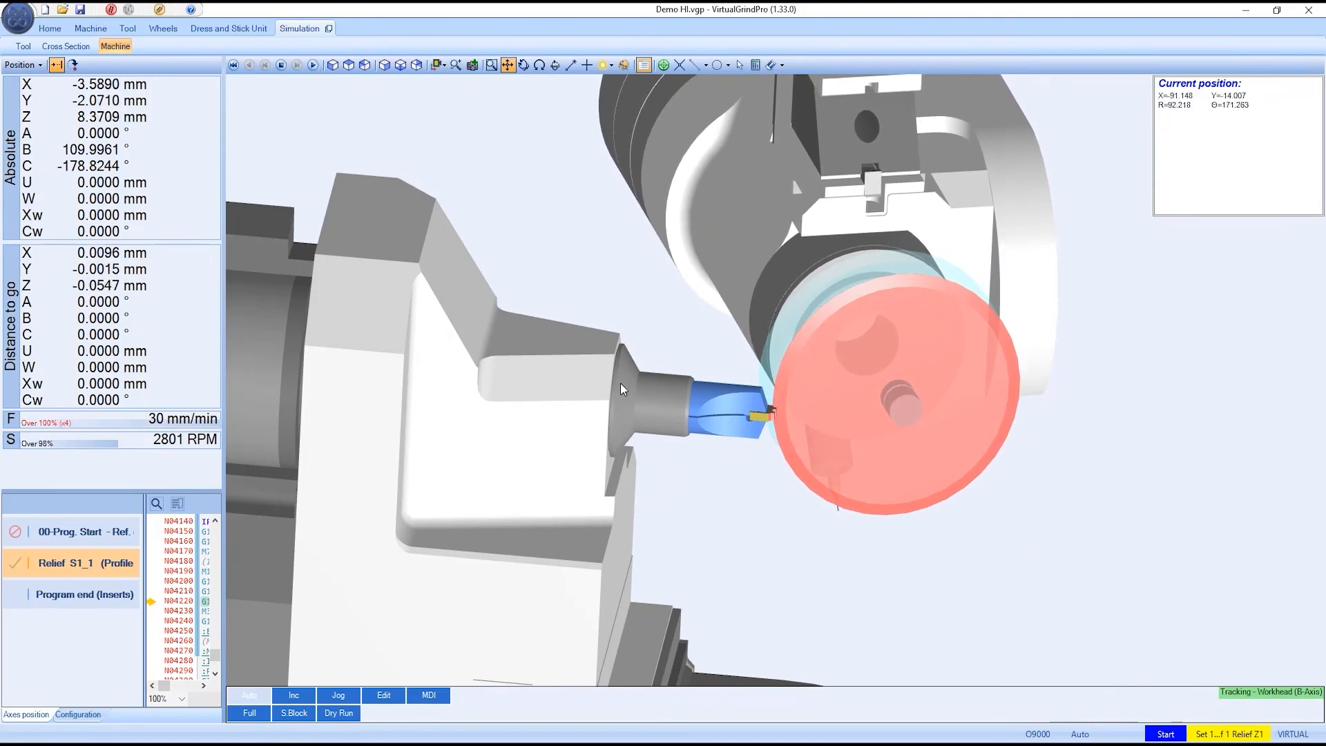
scroll(620, 382, "up", 3)
middle_click_drag(620, 382, 813, 562)
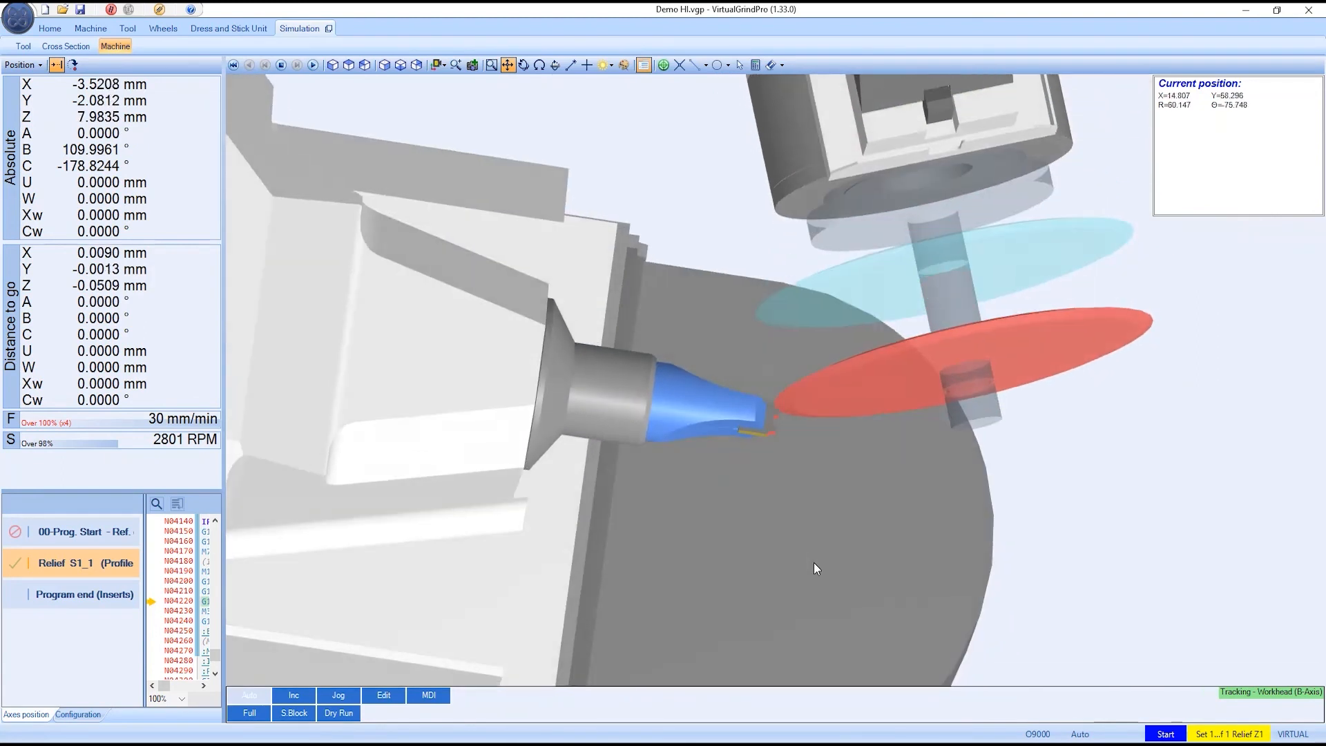
left_click(313, 66)
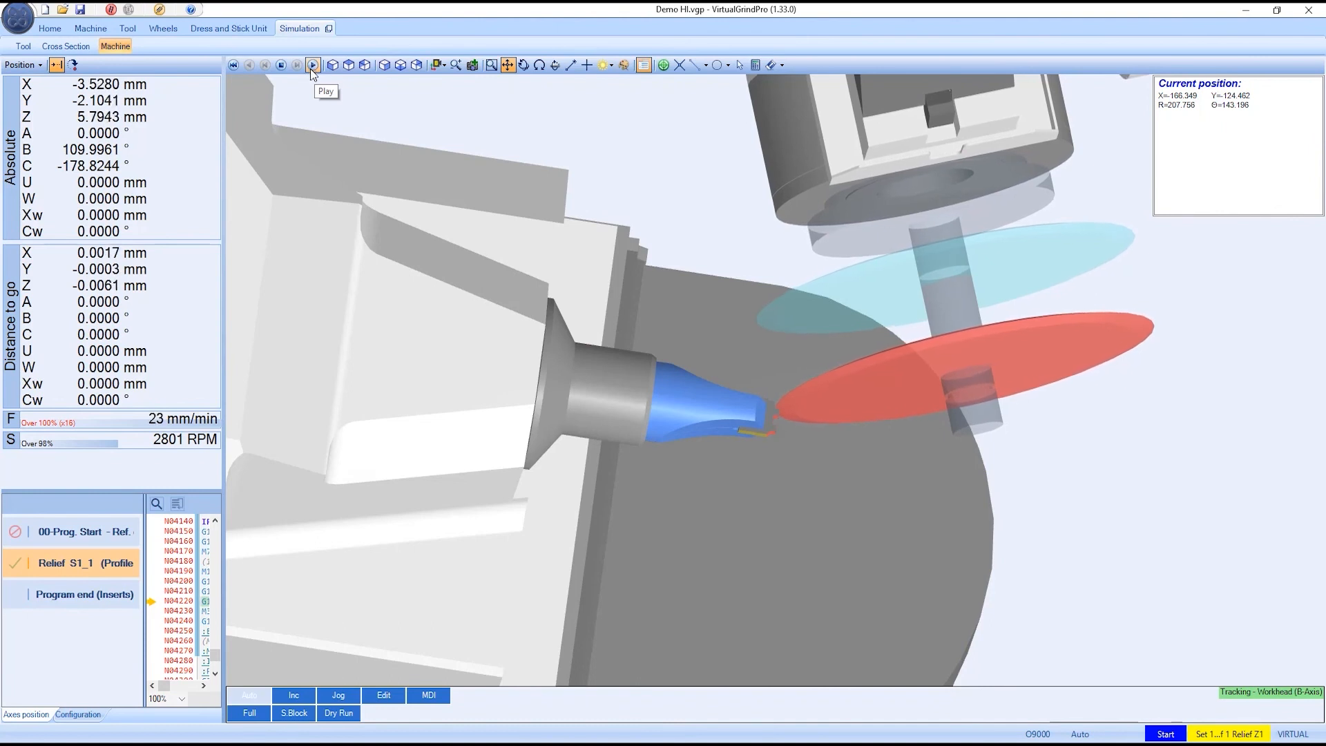
middle_click_drag(625, 374, 568, 114)
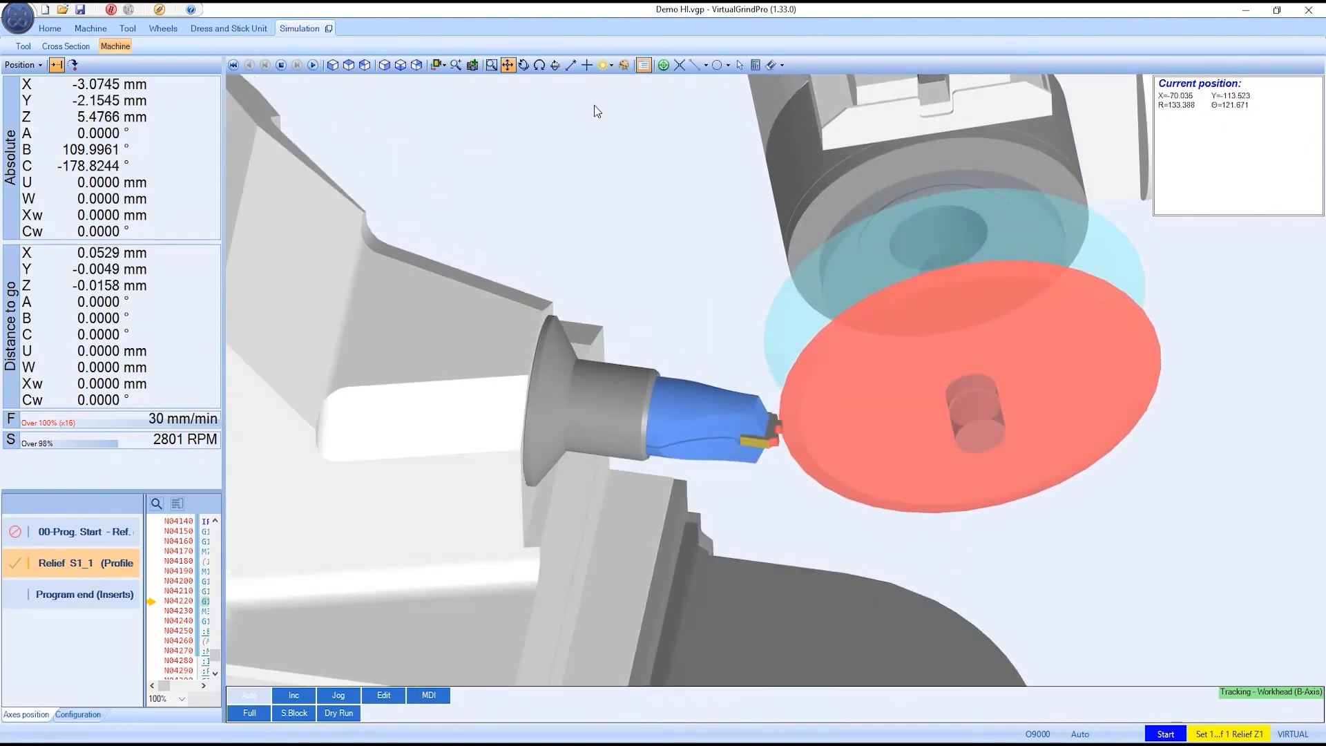